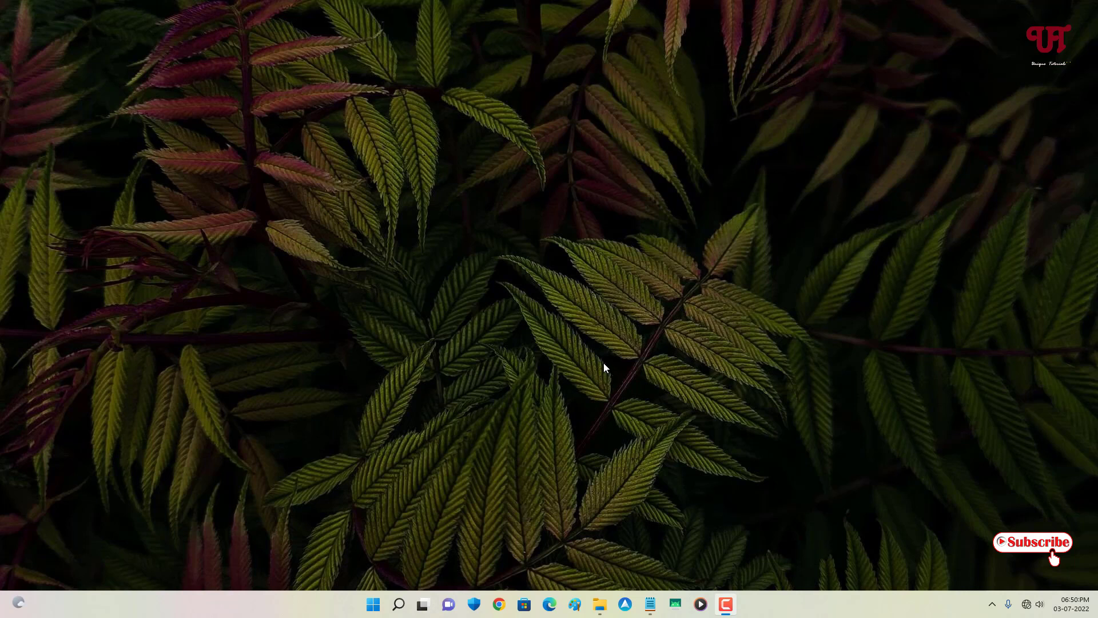
# Restore the Notepad window holding the 'hello everyone' note from the taskbar.
pyautogui.click(651, 603)
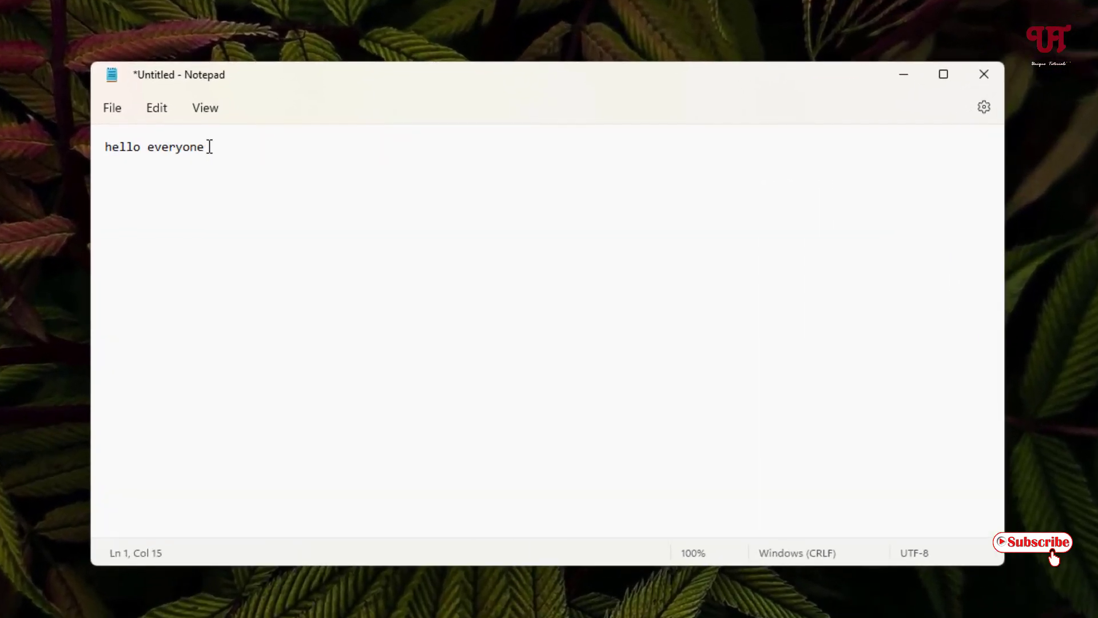
# Select the 'hello everyone' line, close Notepad with Don't save, then bring up File Explorer at This PC.
pyautogui.moveTo(342, 165); pyautogui.dragTo(311, 164)
pyautogui.moveTo(157, 146); pyautogui.dragTo(96, 147)
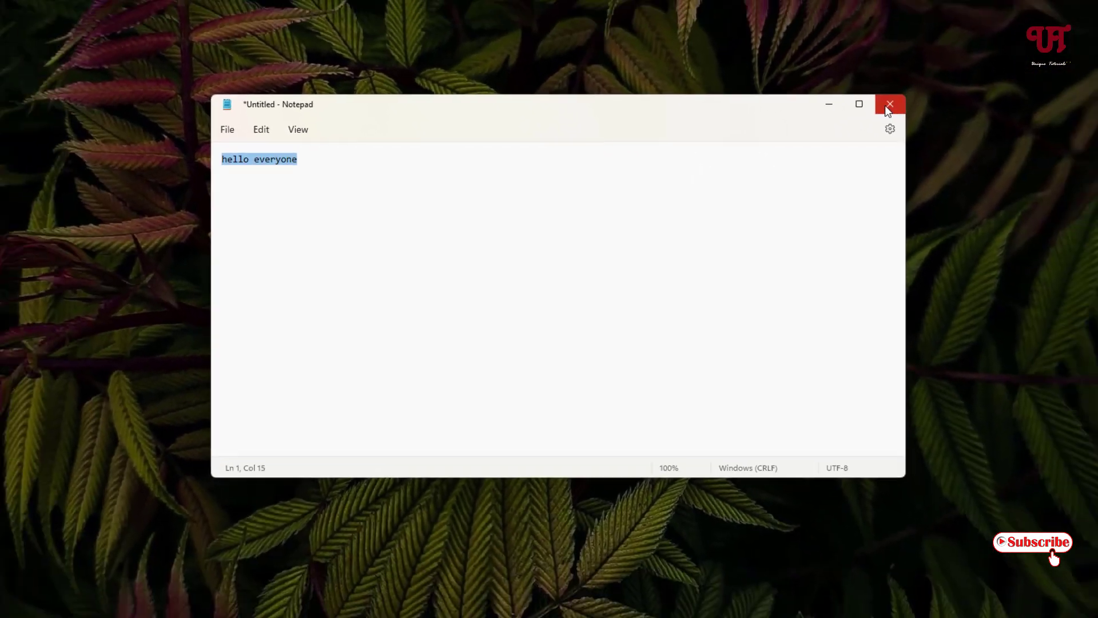
pyautogui.click(984, 74)
pyautogui.click(581, 306)
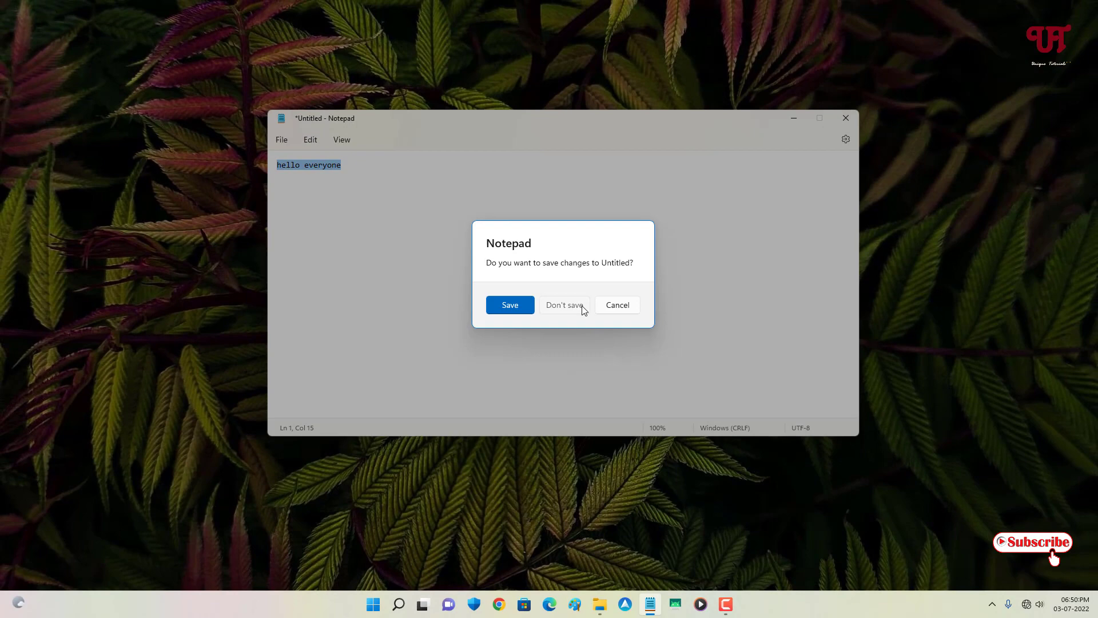
pyautogui.click(599, 604)
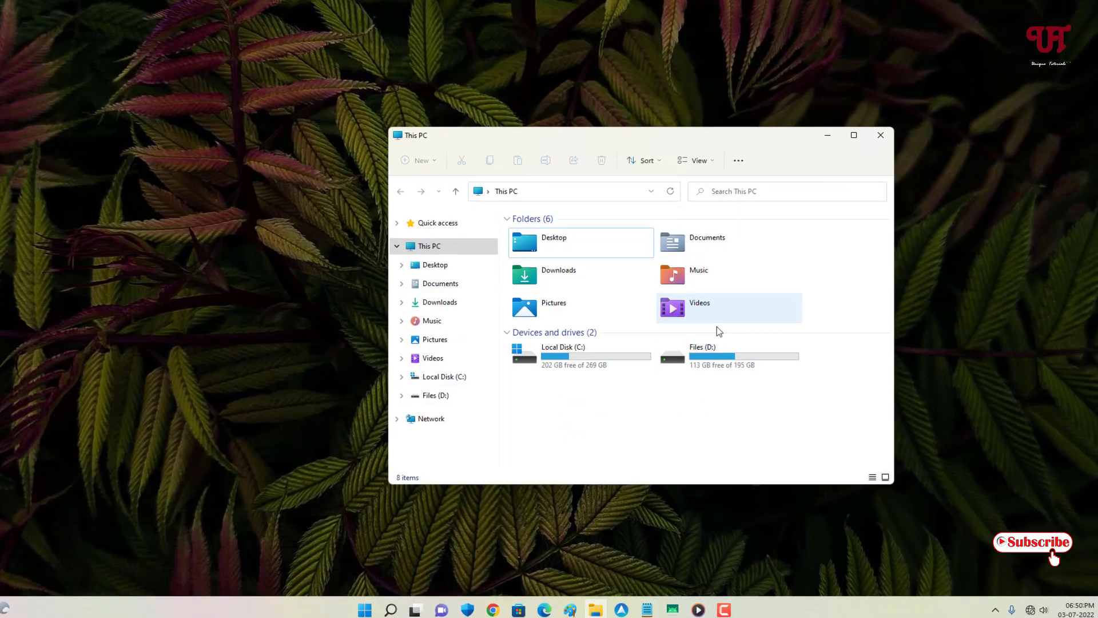
# Select the Files (D:) drive, highlight its name in rename mode, cancel the rename and close This PC.
pyautogui.click(703, 347)
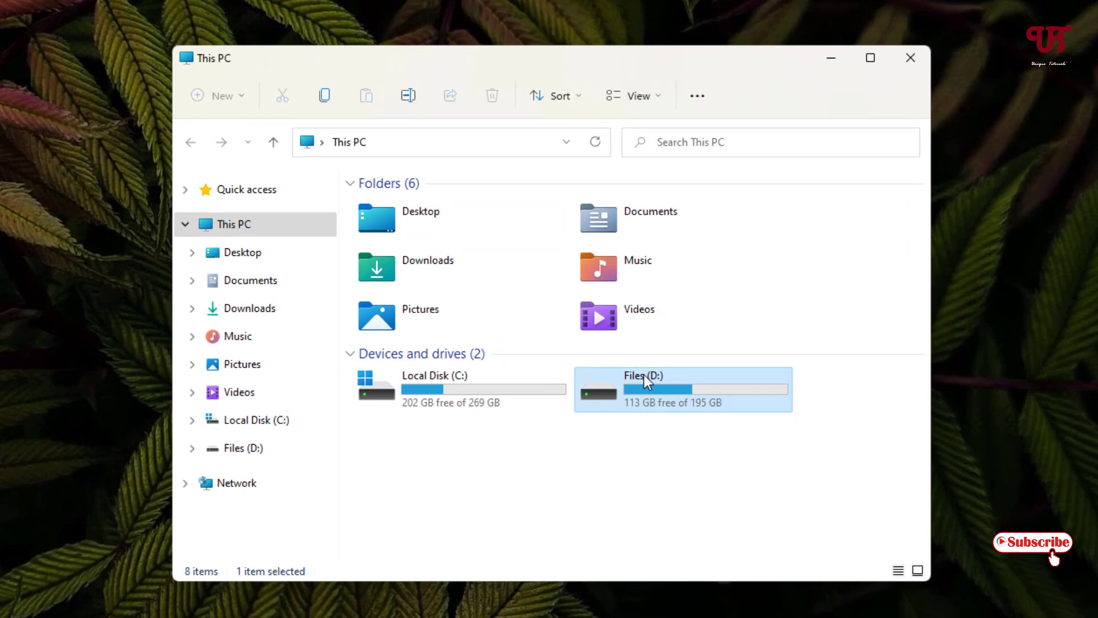
pyautogui.click(644, 375)
pyautogui.click(700, 376)
pyautogui.moveTo(703, 375); pyautogui.dragTo(669, 375)
pyautogui.click(870, 224)
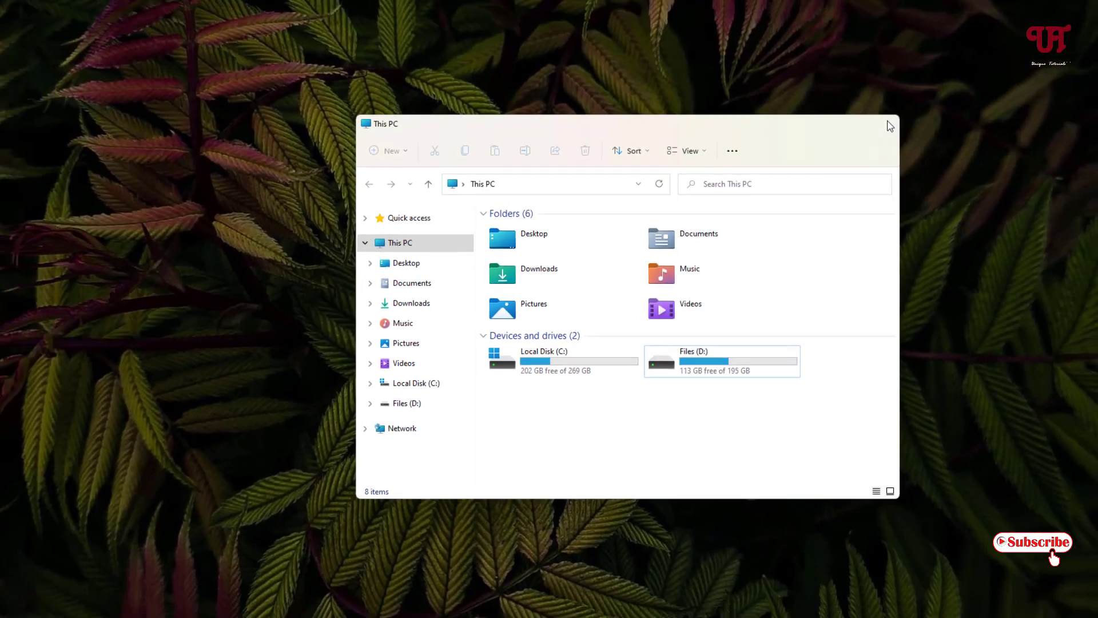
pyautogui.click(915, 57)
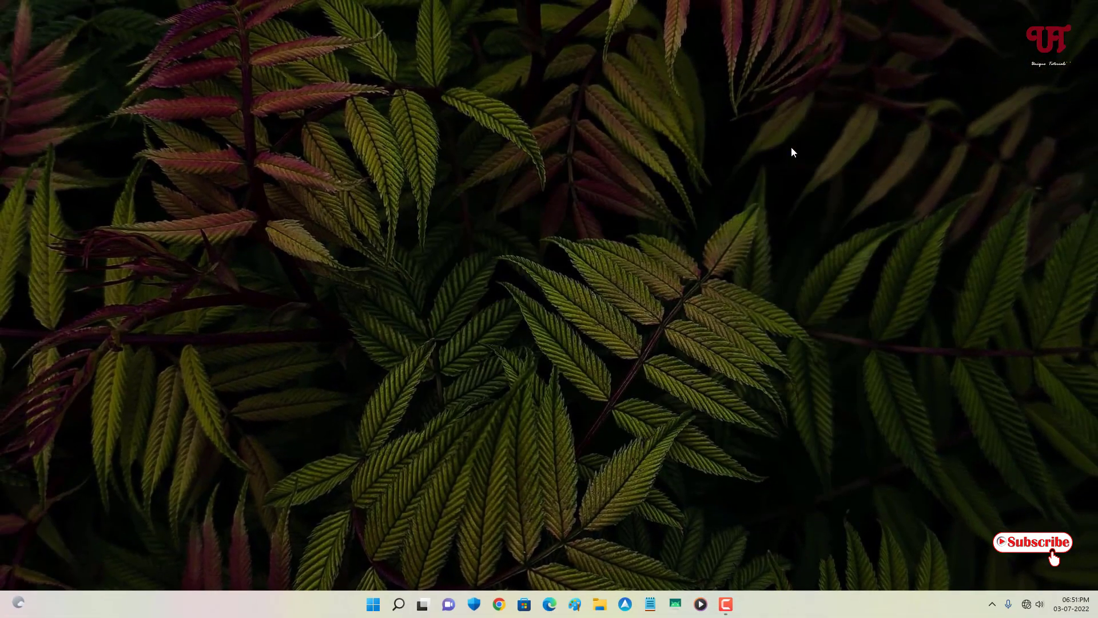
pyautogui.click(575, 605)
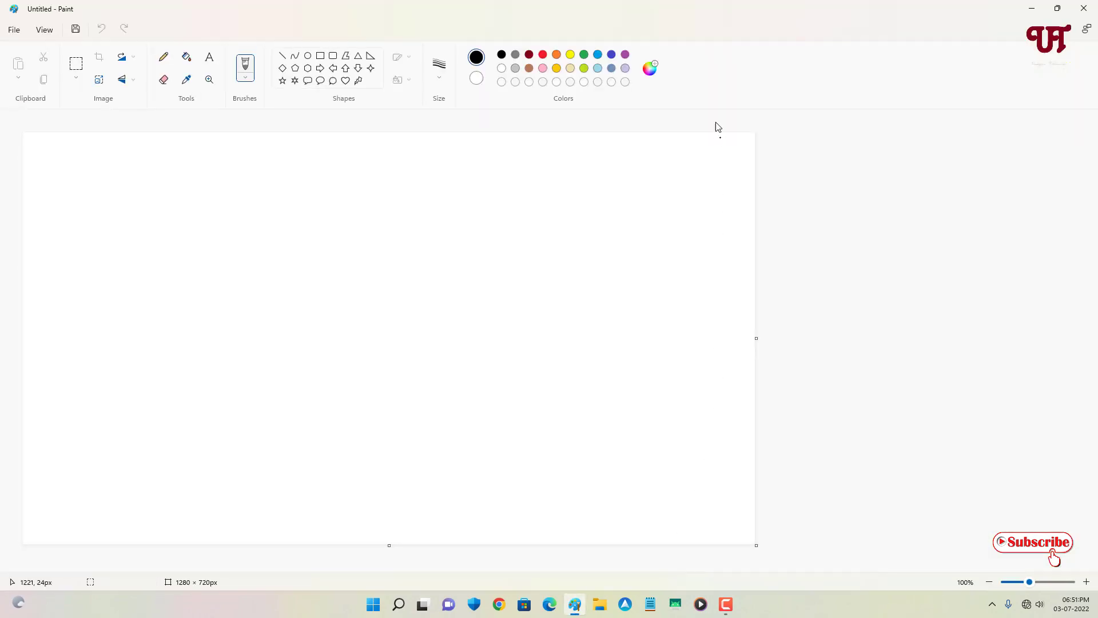
pyautogui.click(660, 76)
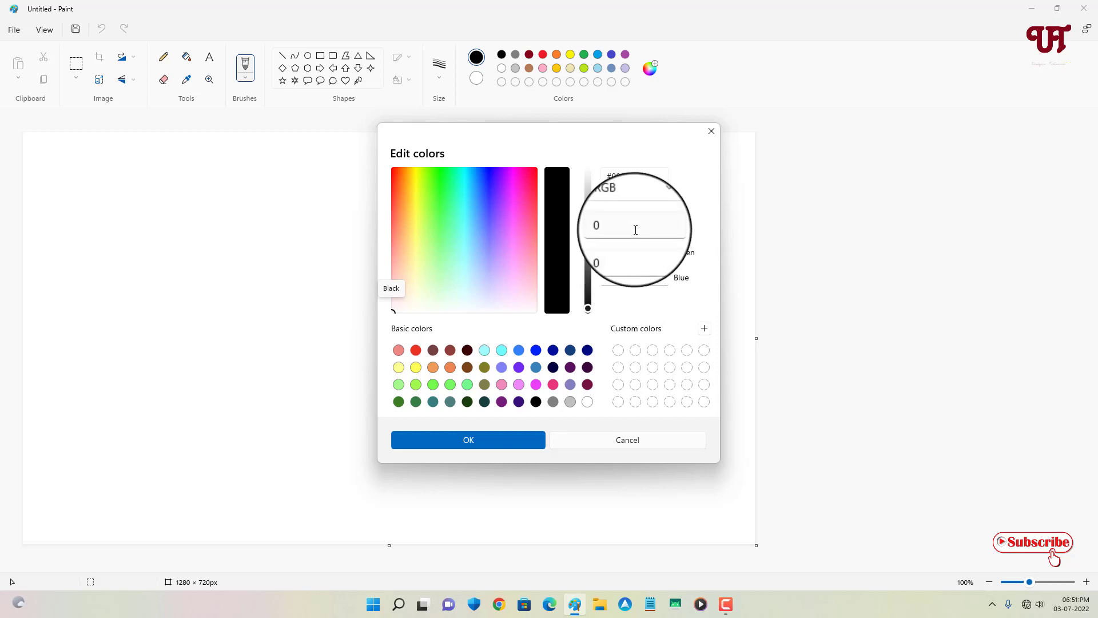
pyautogui.moveTo(588, 309); pyautogui.dragTo(591, 229)
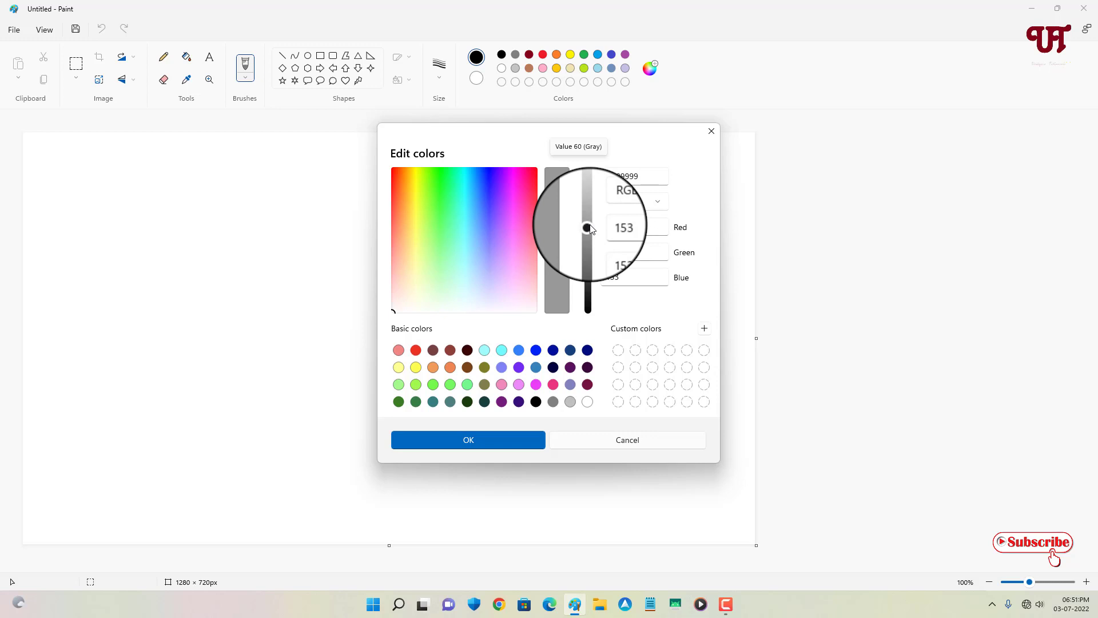
pyautogui.moveTo(590, 228); pyautogui.dragTo(589, 310)
pyautogui.click(431, 205)
pyautogui.click(458, 176)
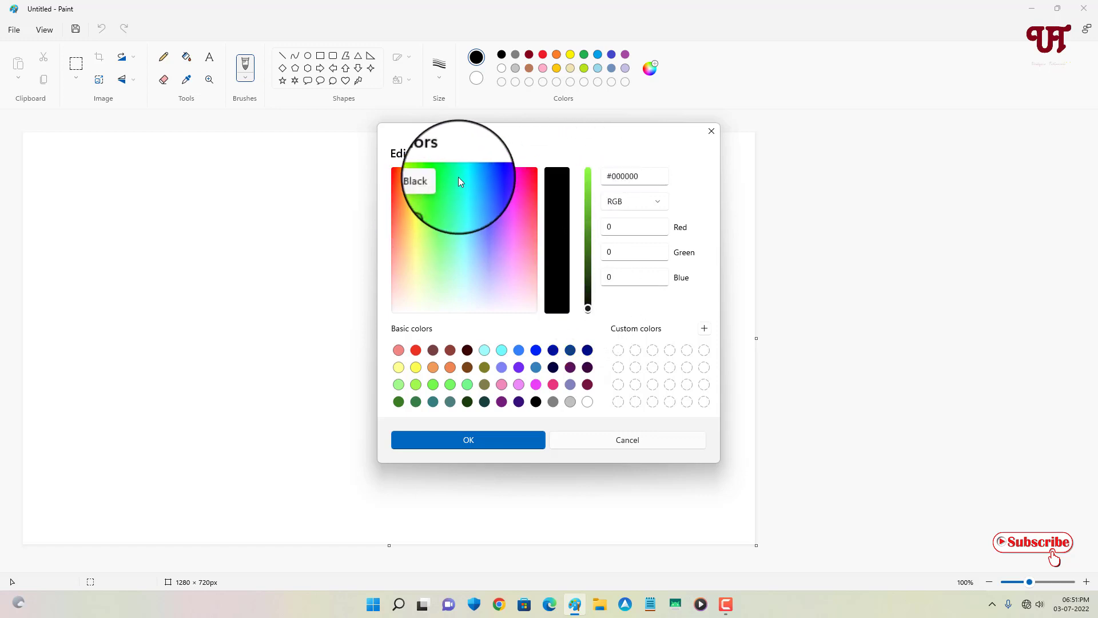
pyautogui.moveTo(588, 311)
pyautogui.mouseDown()
pyautogui.moveTo(598, 235)
pyautogui.moveTo(589, 206)
pyautogui.moveTo(589, 322)
pyautogui.mouseUp()
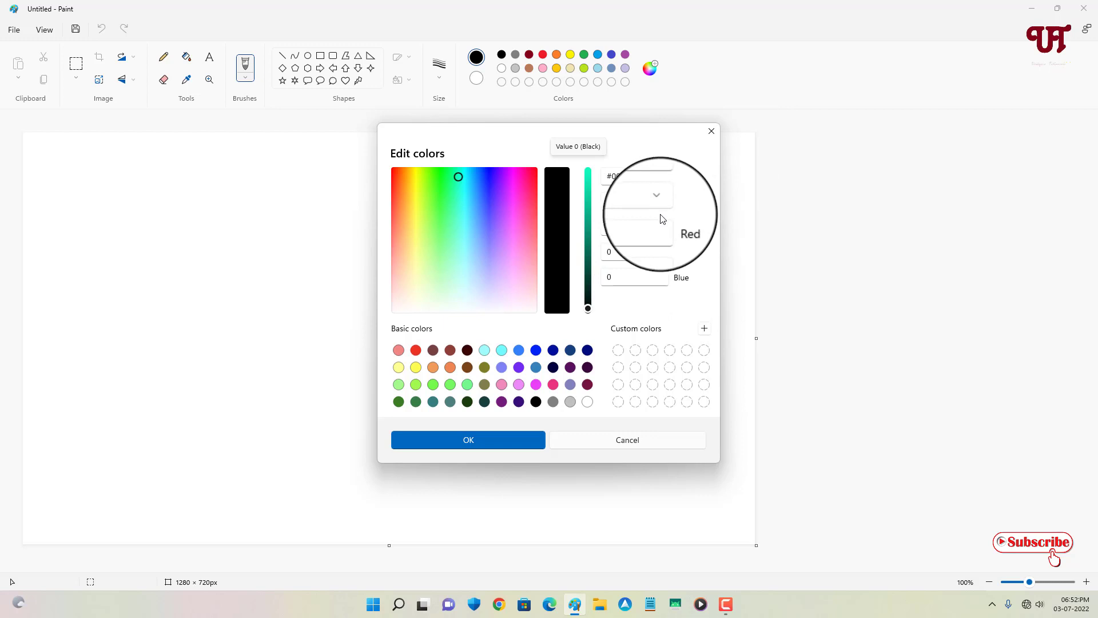
pyautogui.click(712, 131)
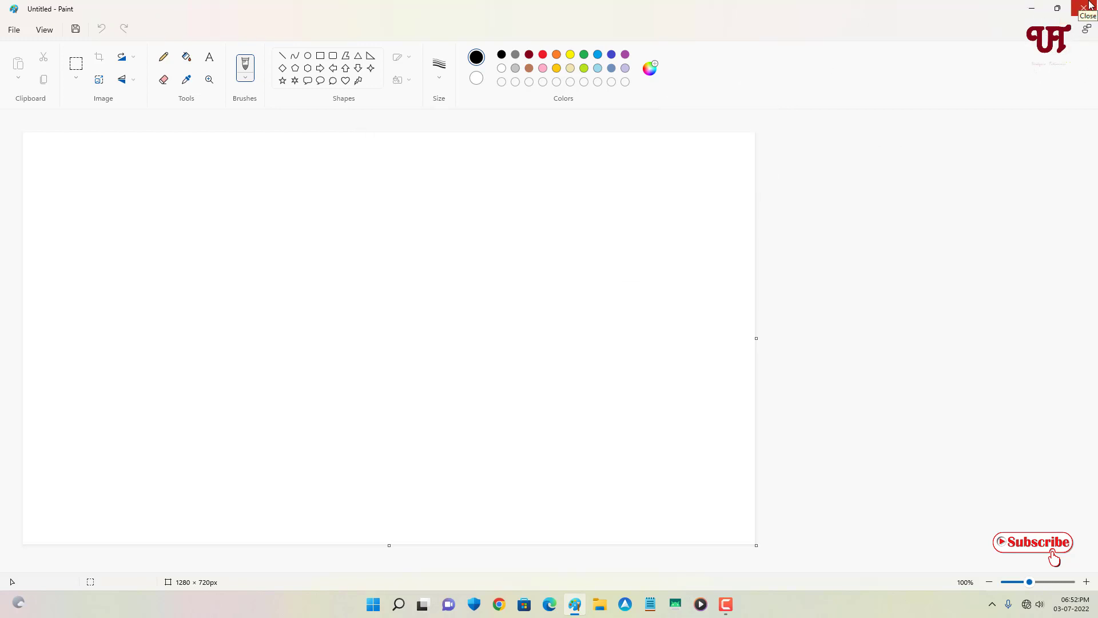
pyautogui.click(1089, 4)
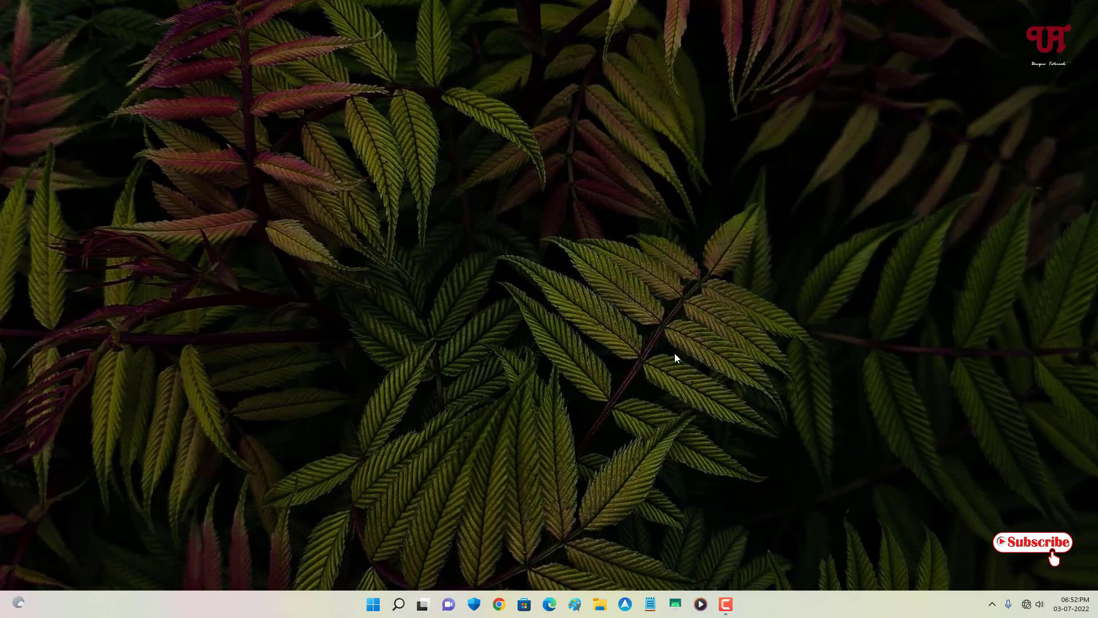
# Run regedit from the Win+R Run box to launch Registry Editor.
pyautogui.press('super+r')
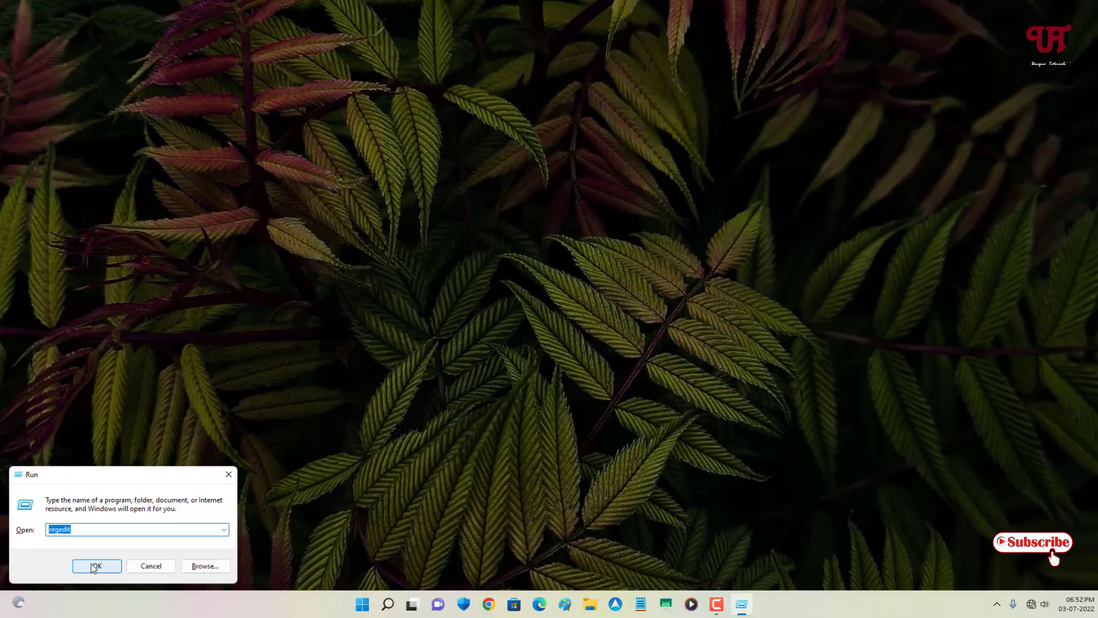
pyautogui.click(201, 499)
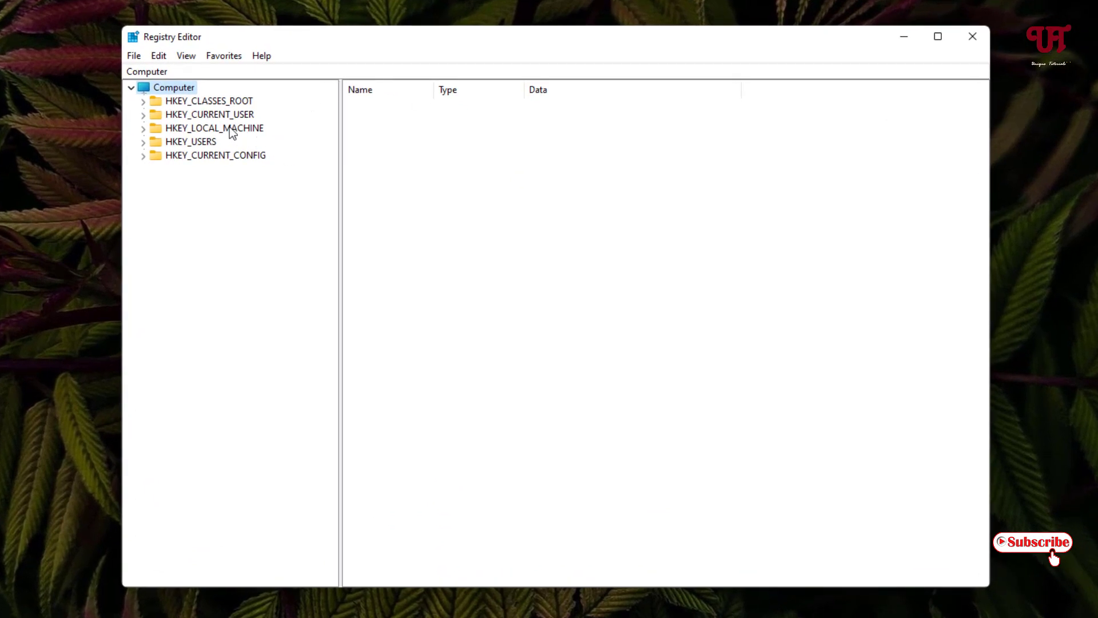
# Expand HKEY_CURRENT_USER and Control Panel in the tree and select the Colors key.
pyautogui.click(195, 117)
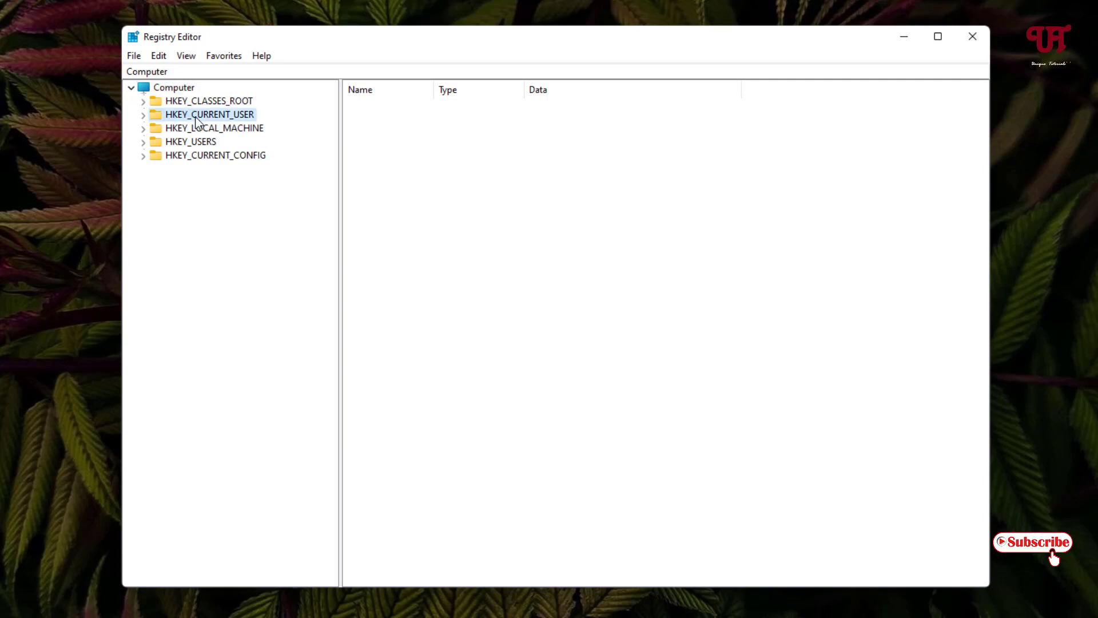
pyautogui.click(144, 115)
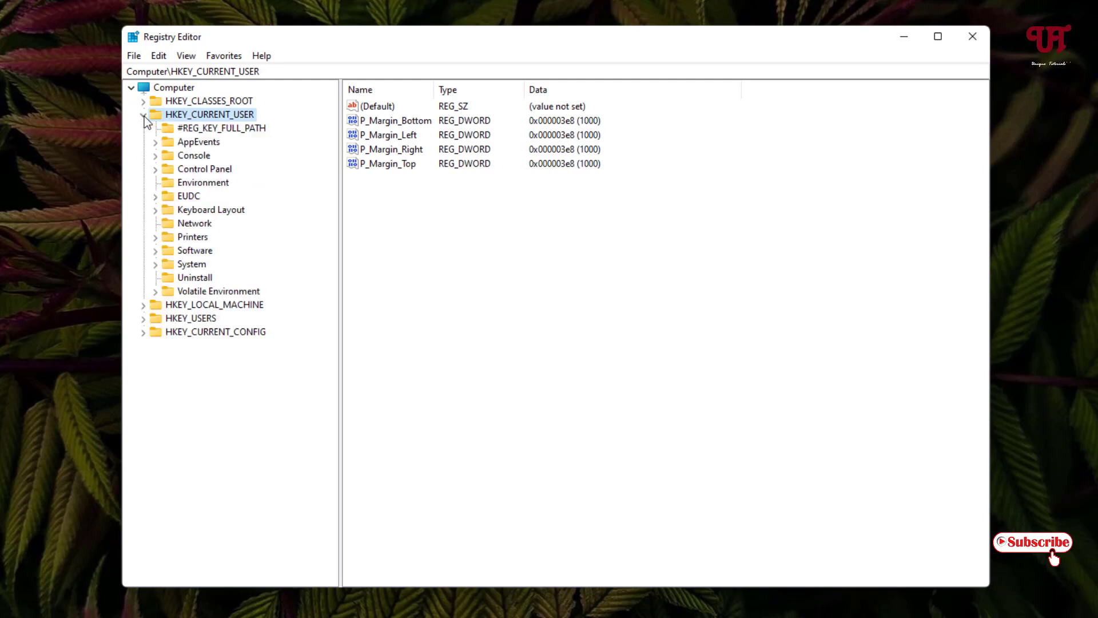
pyautogui.click(199, 171)
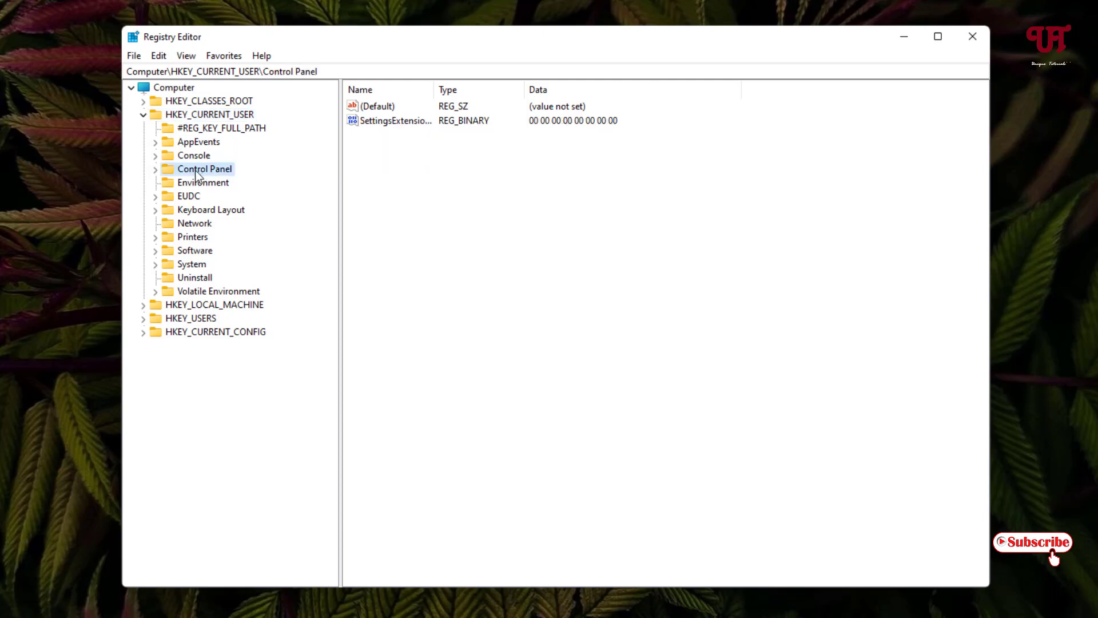
pyautogui.click(154, 170)
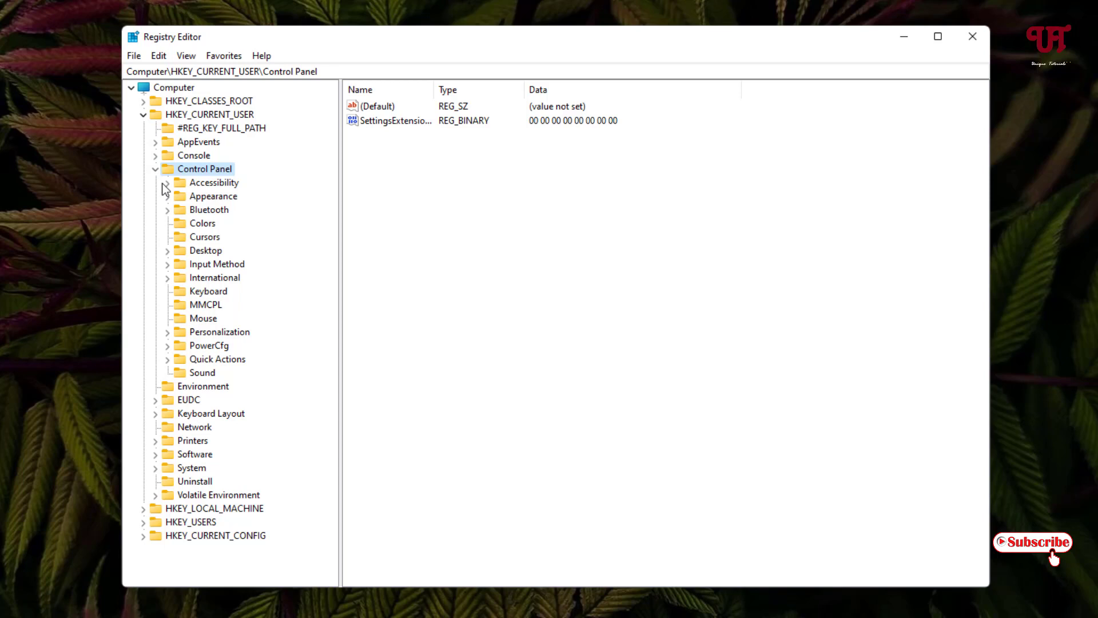
pyautogui.click(200, 224)
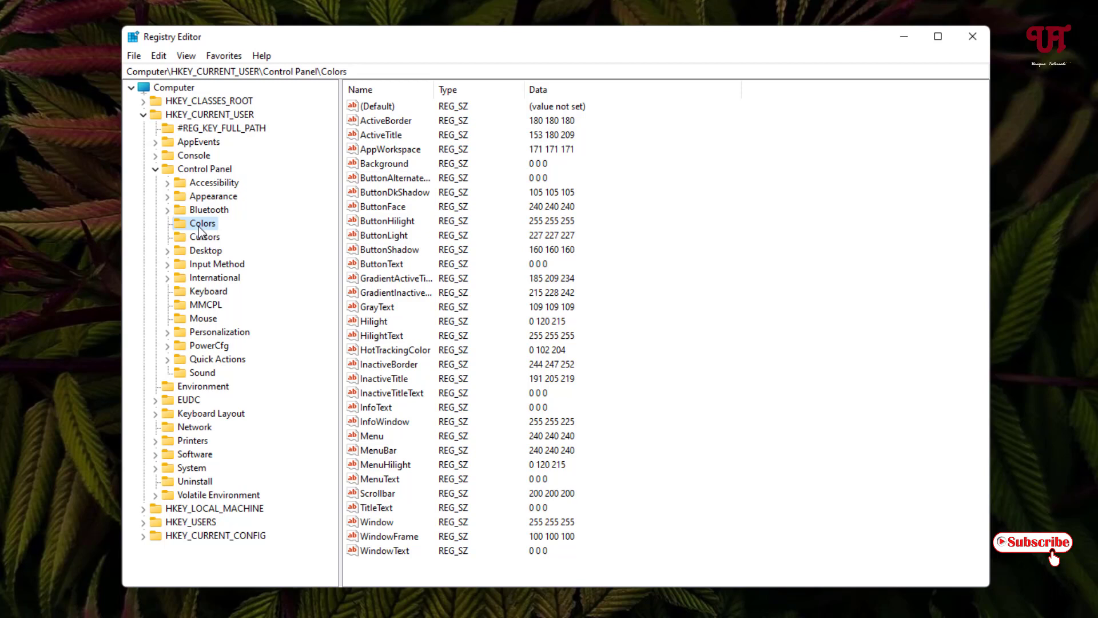
# Open the Hilight value in the Colors key to edit its data 0 120 215.
pyautogui.click(375, 322)
pyautogui.doubleClick(373, 324)
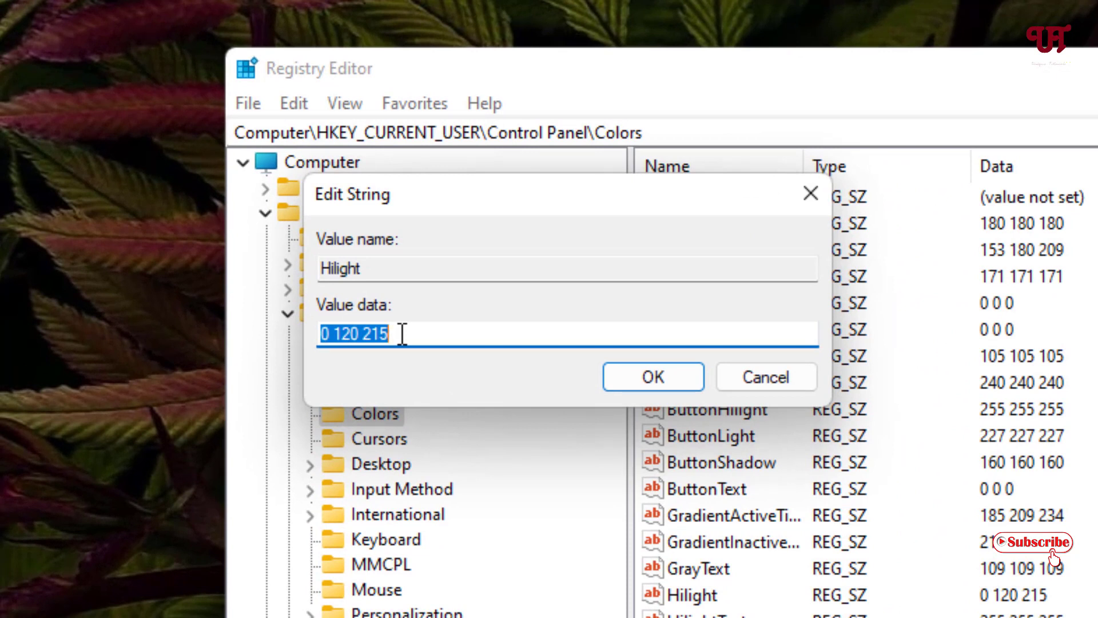
# Replace Hilight's data 0 120 215 with 0 0 0, confirm it, and close Registry Editor.
pyautogui.press('BackSpace')
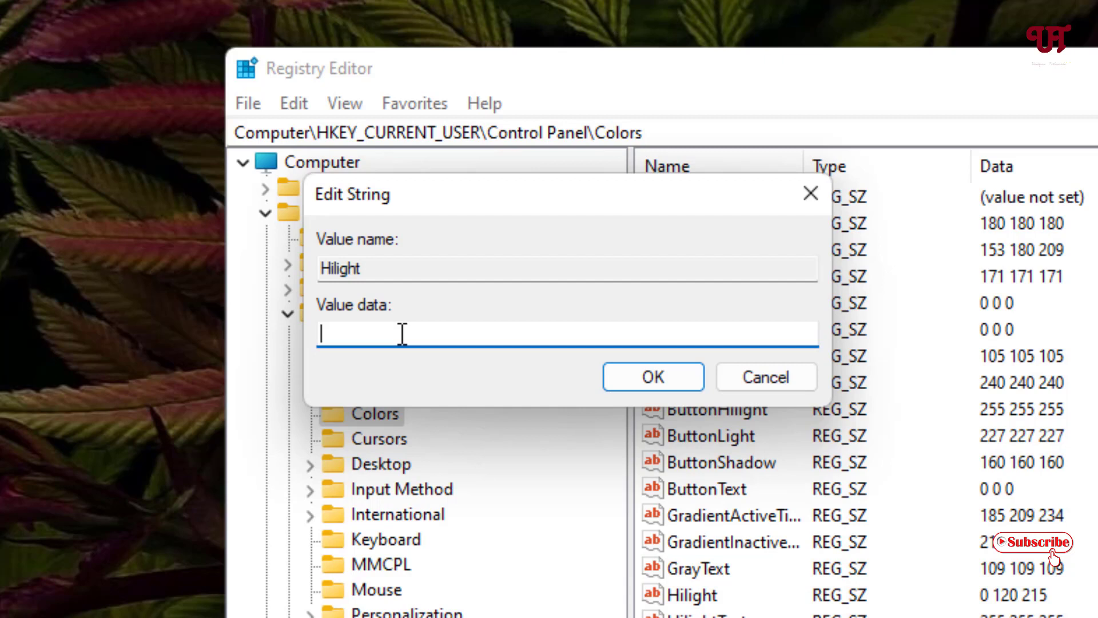
pyautogui.write('0 0')
pyautogui.write('0')
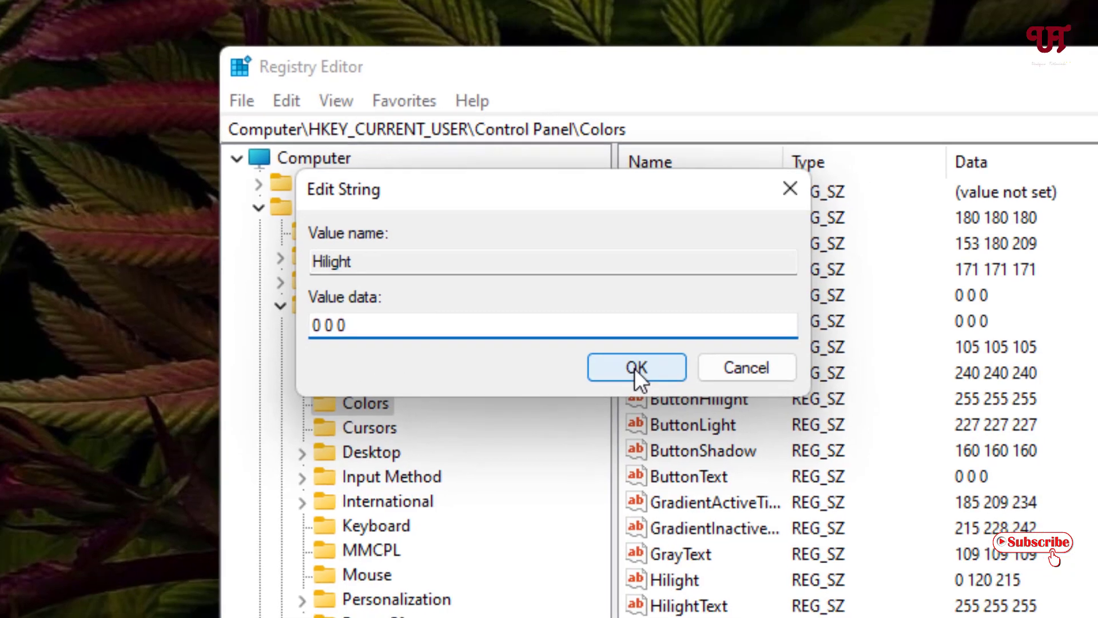
pyautogui.click(636, 367)
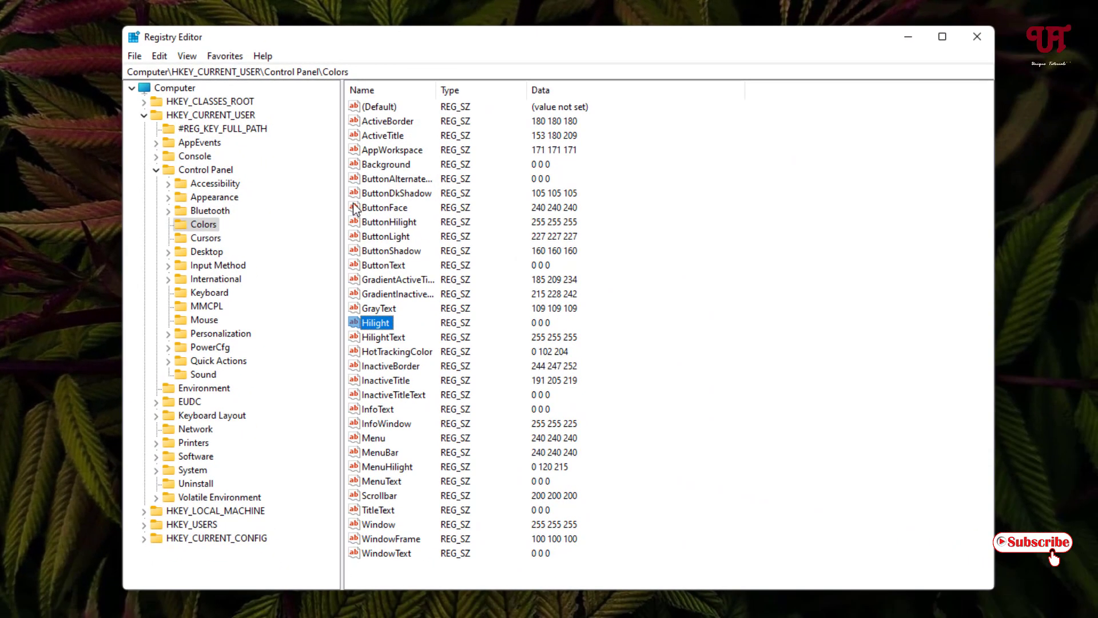
pyautogui.click(984, 32)
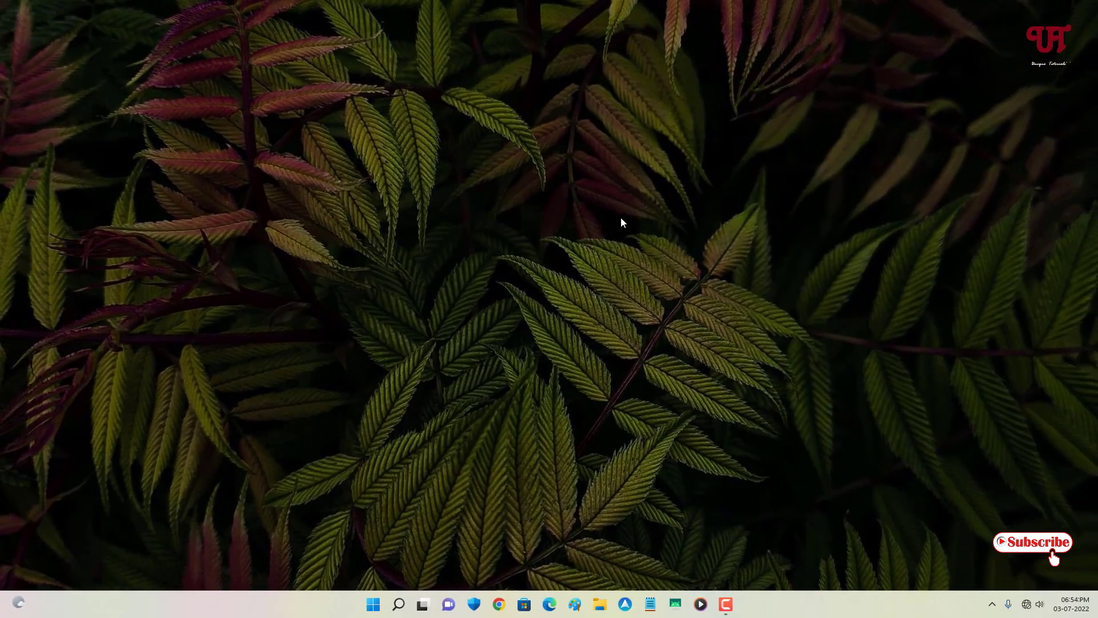
# Restart Windows from the Start menu's power options to apply the black highlight.
pyautogui.click(373, 603)
pyautogui.click(690, 565)
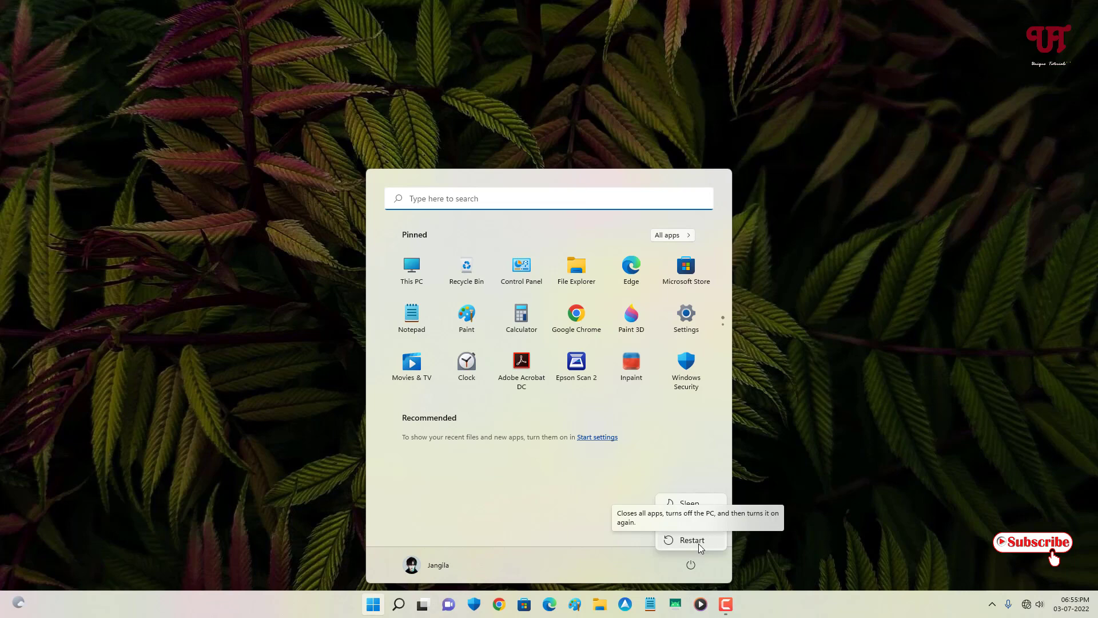
pyautogui.click(692, 540)
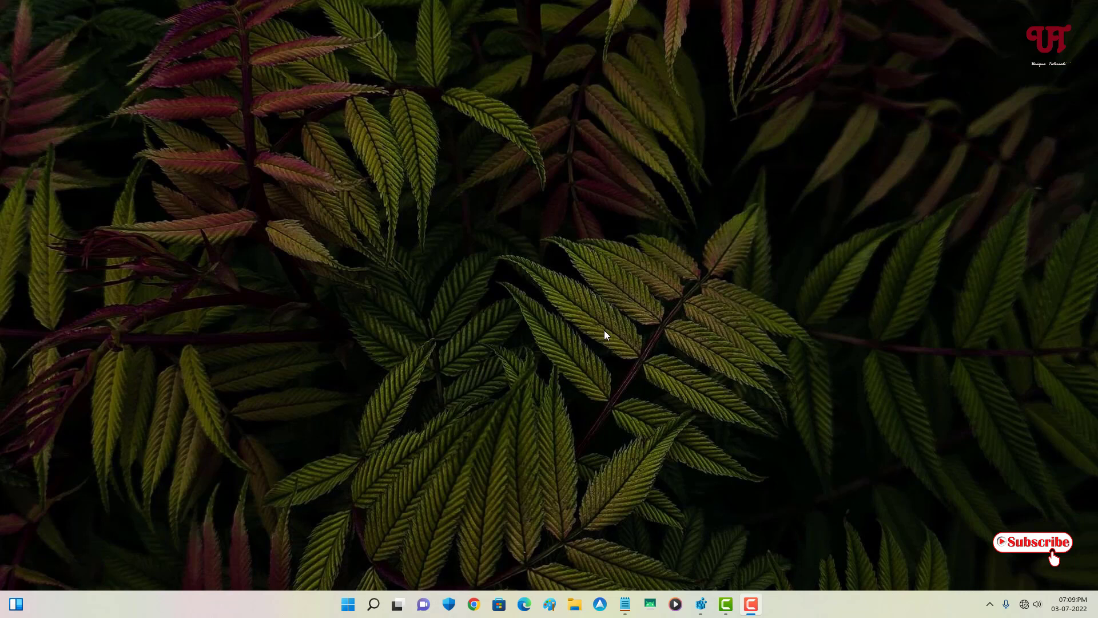
# Reopen the 'hello everyone' note, select its line to view the new highlight, then discard it unsaved.
pyautogui.click(625, 604)
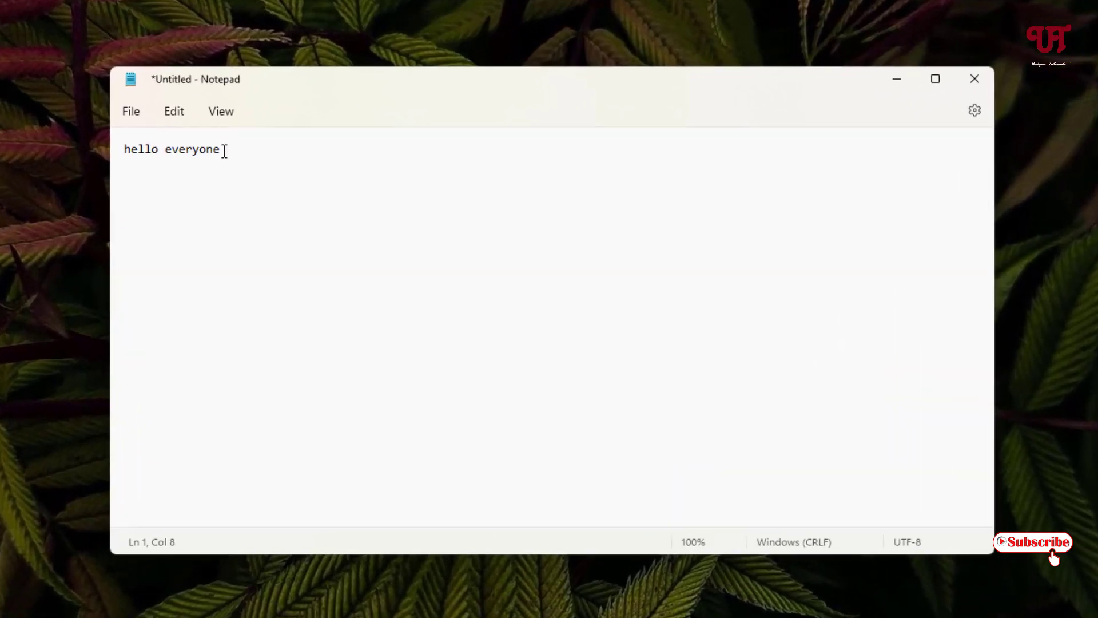
pyautogui.moveTo(225, 152); pyautogui.dragTo(117, 150)
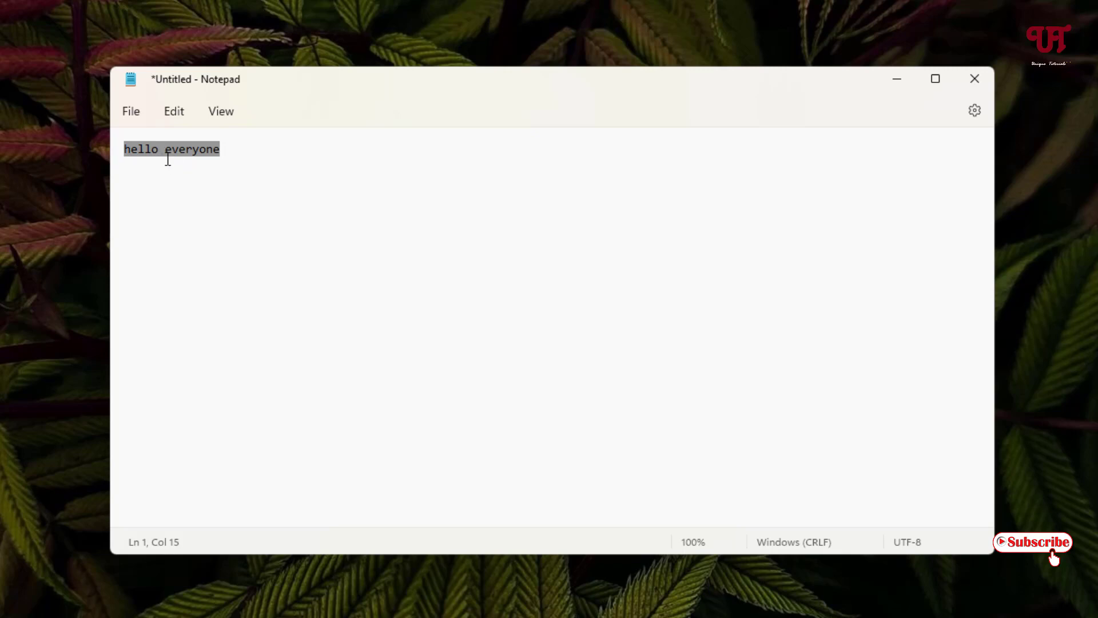
pyautogui.click(973, 79)
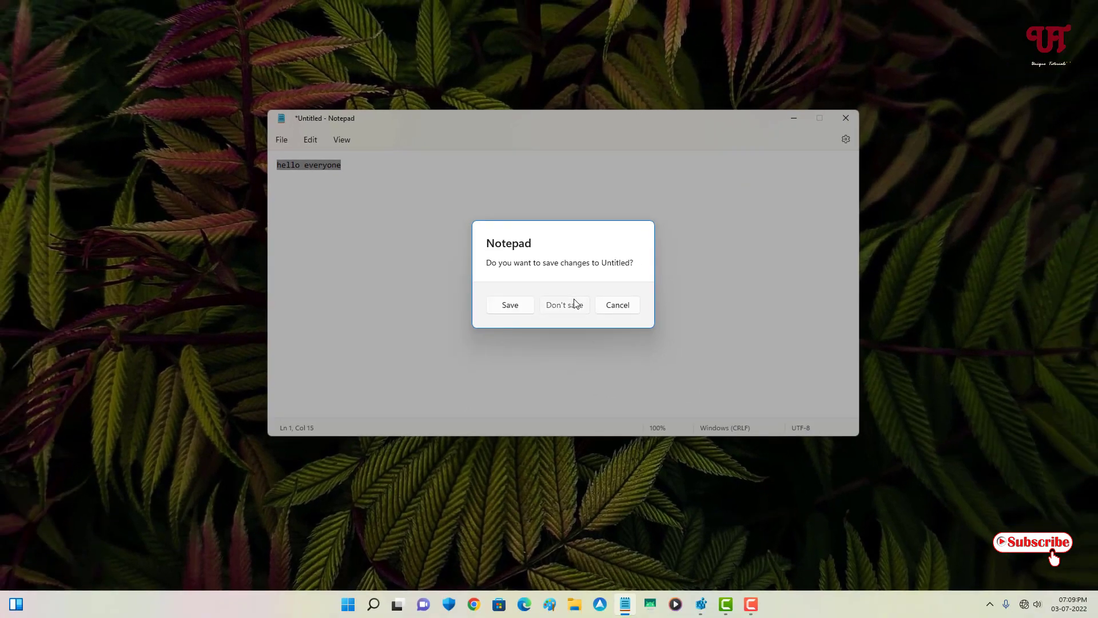
pyautogui.click(576, 304)
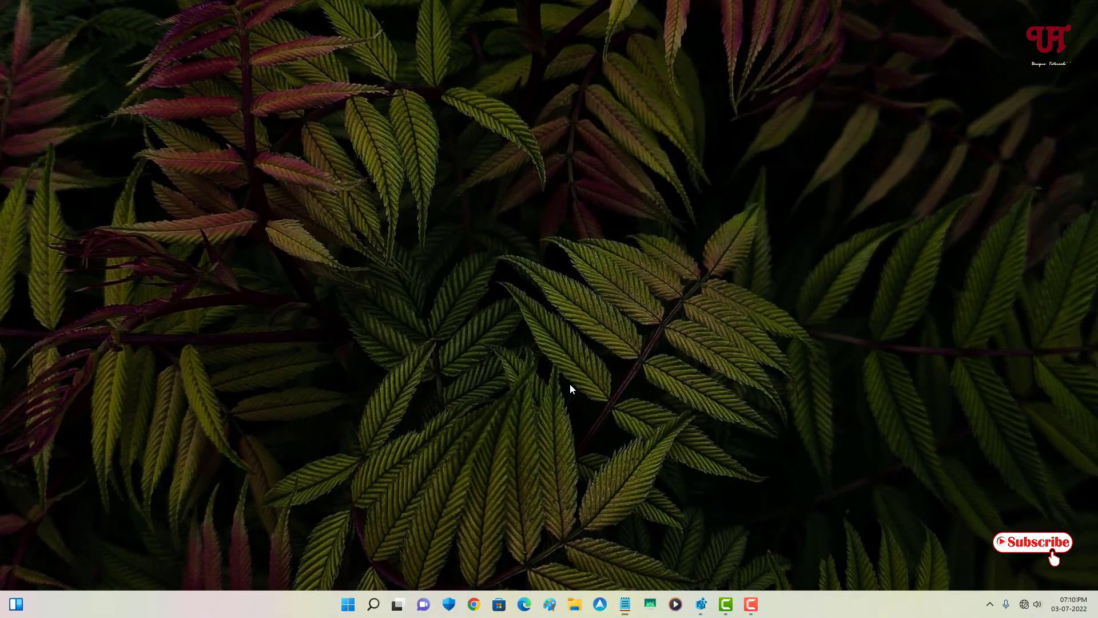
# Open This PC, put the Files (D:) drive name into rename mode to view the dark highlight, then cancel.
pyautogui.click(579, 605)
pyautogui.click(715, 361)
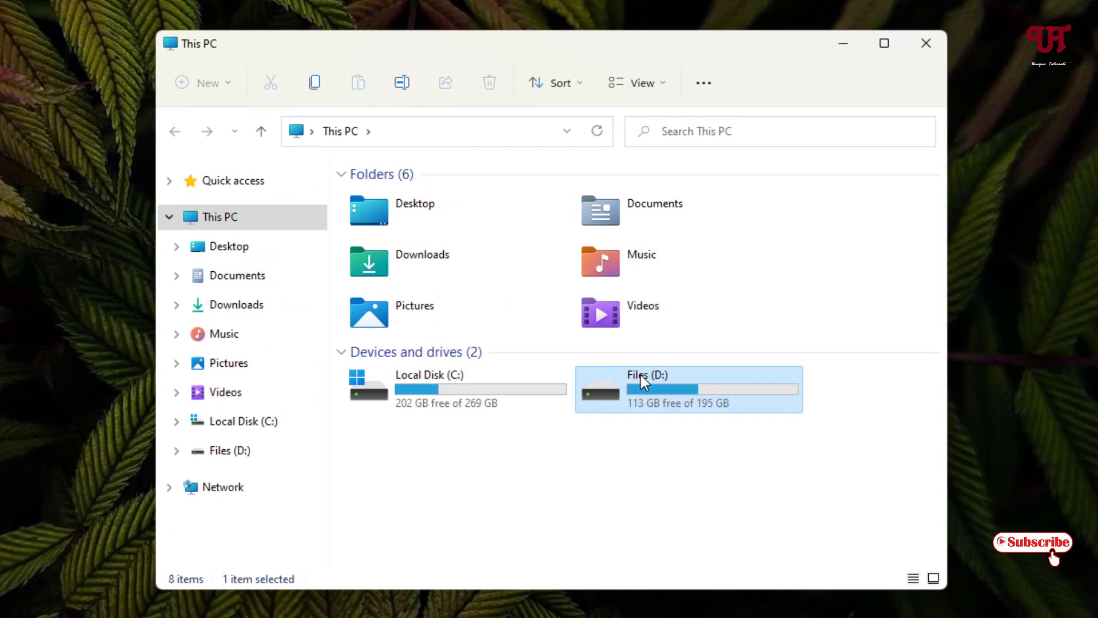
pyautogui.click(641, 376)
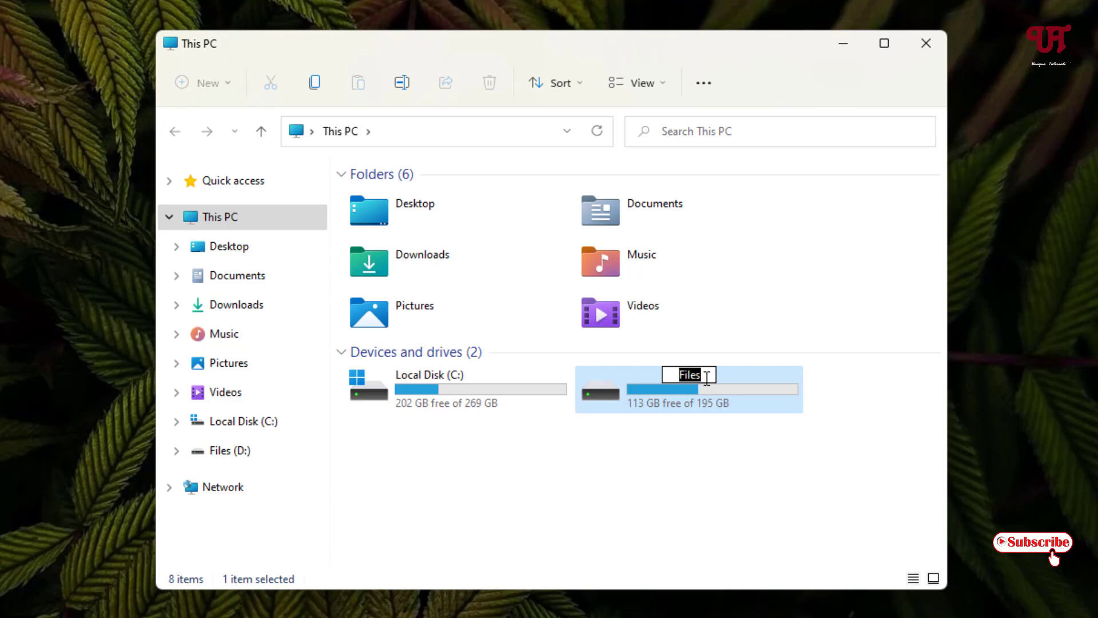
pyautogui.click(729, 452)
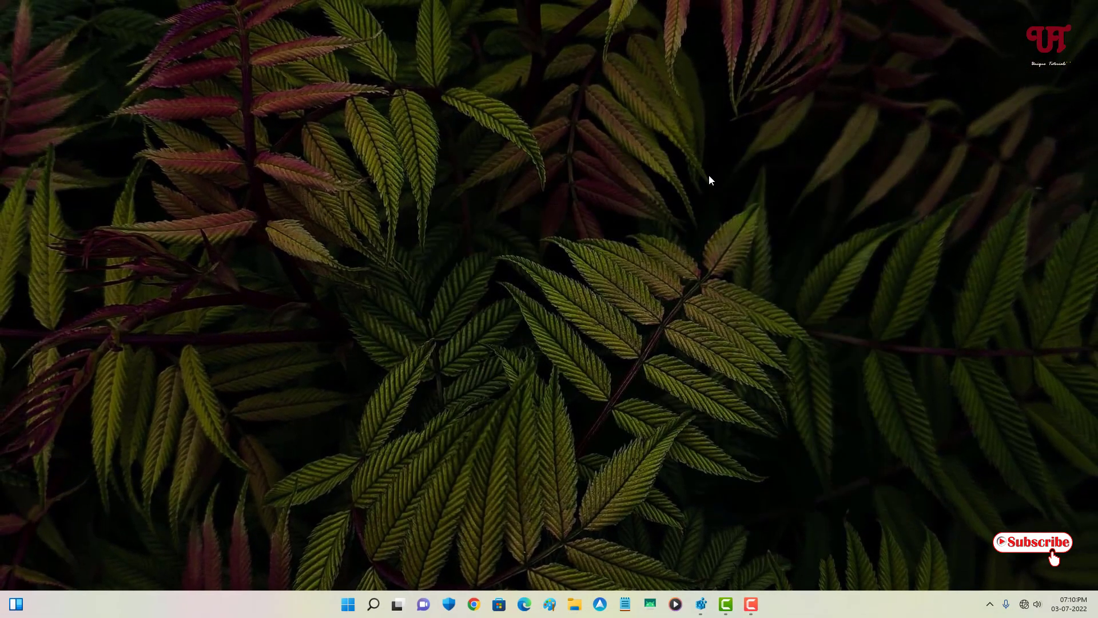
# Set the Hilight registry value back to 0 120 215 and close Registry Editor.
pyautogui.click(701, 604)
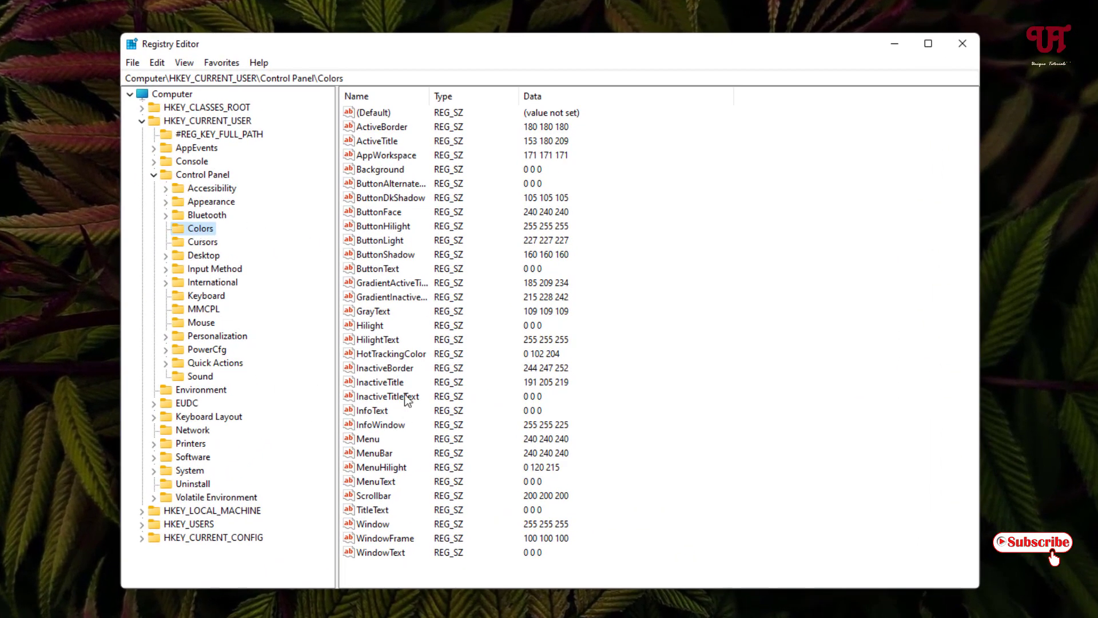
pyautogui.click(368, 329)
pyautogui.doubleClick(369, 326)
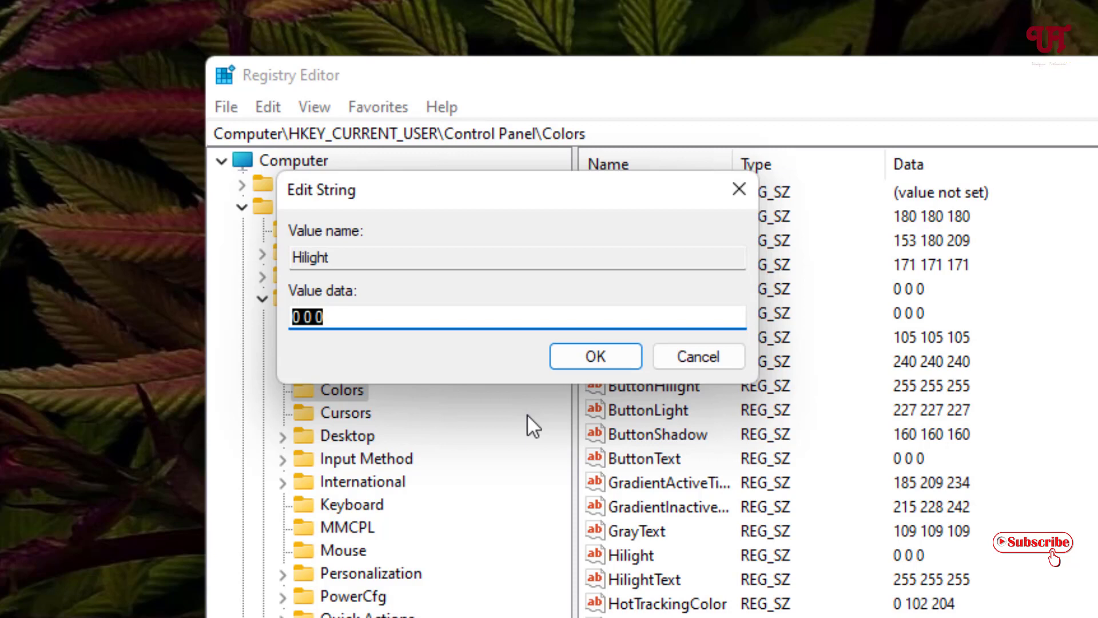
pyautogui.write('0 120 215')
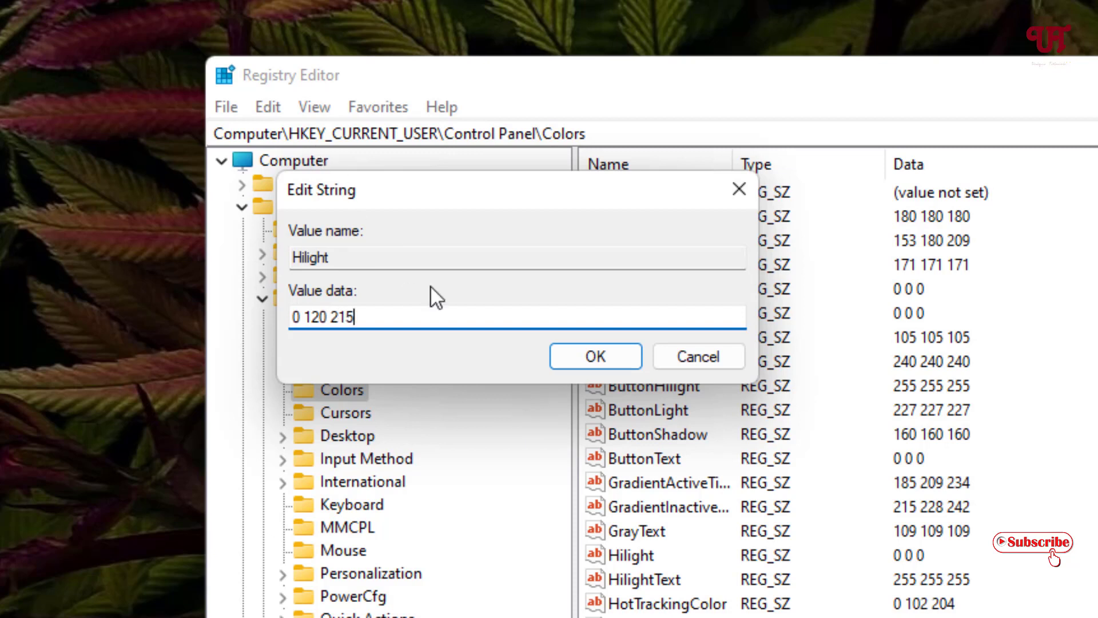
pyautogui.click(595, 355)
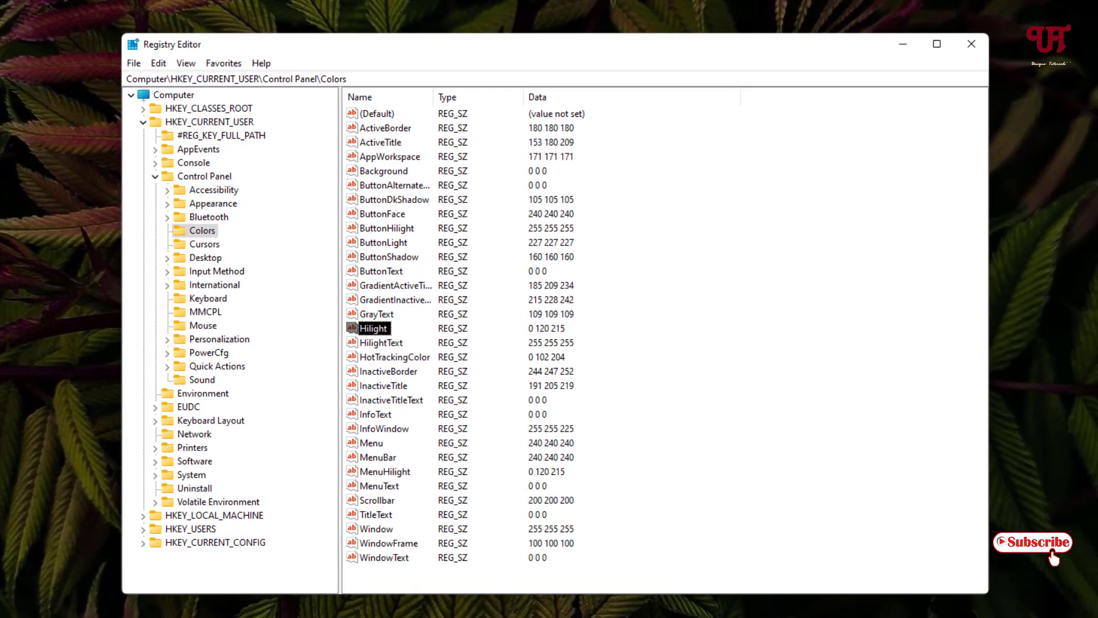
pyautogui.click(973, 45)
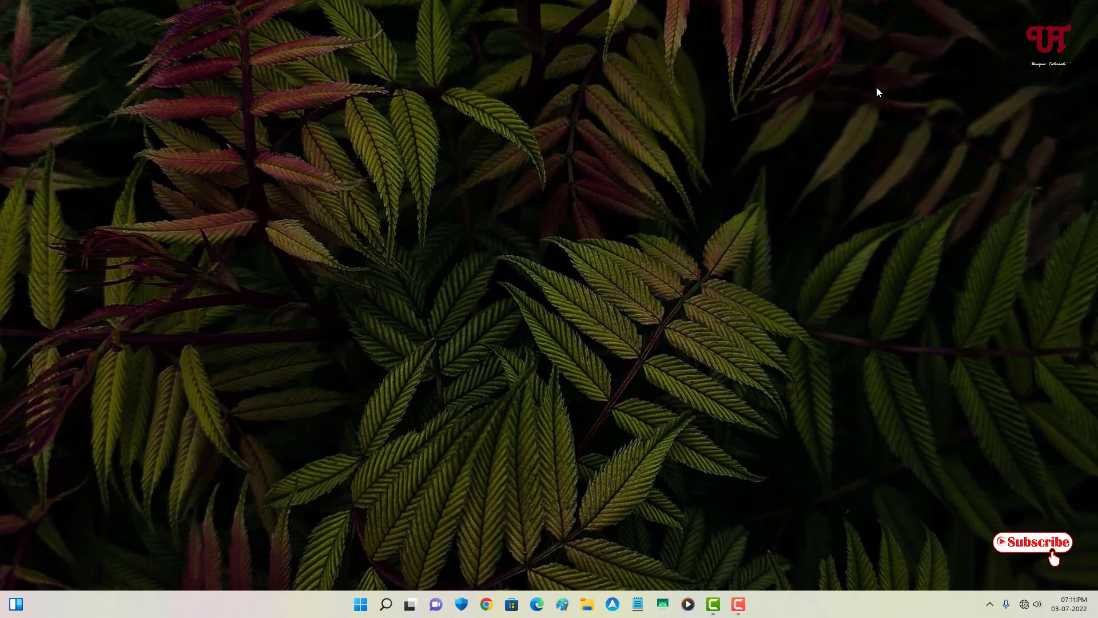
# Restart Windows from the Start menu's power options.
pyautogui.click(361, 604)
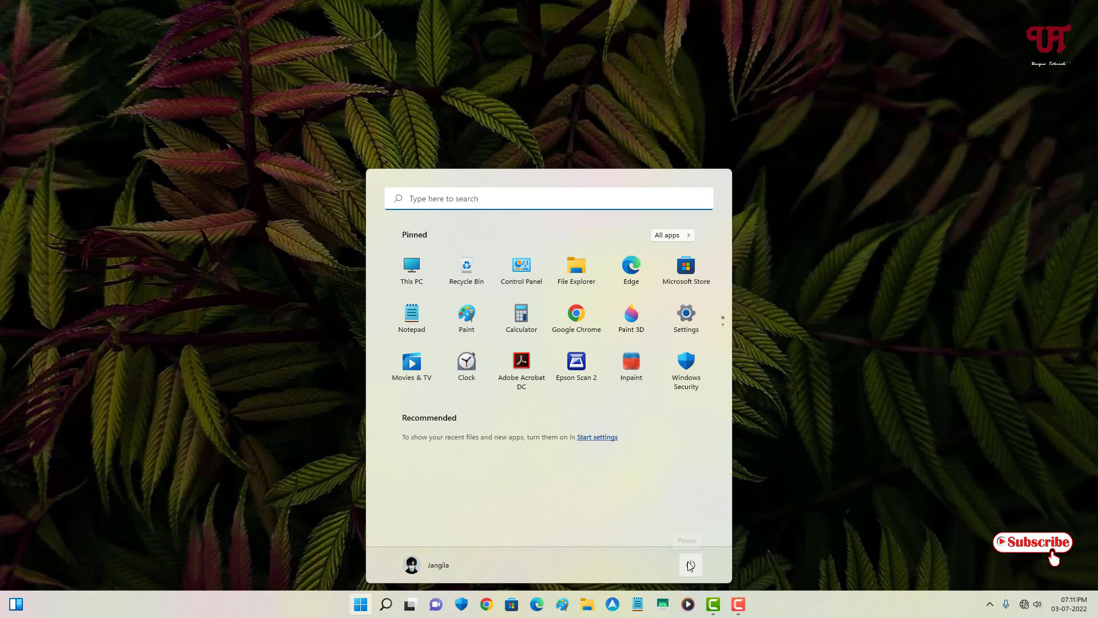
pyautogui.click(691, 565)
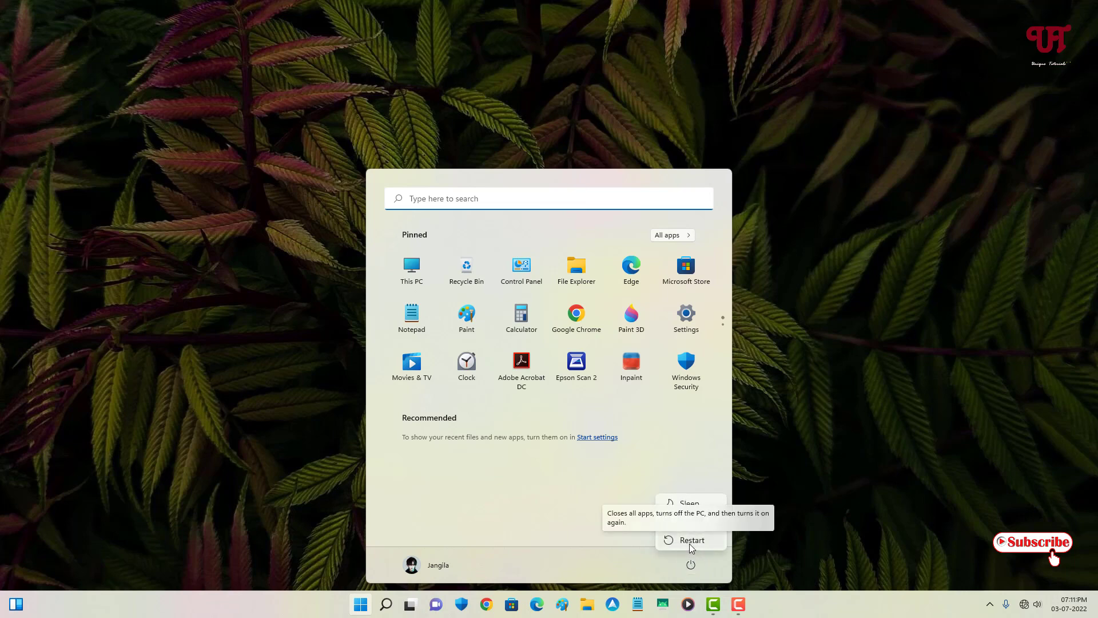
pyautogui.click(690, 541)
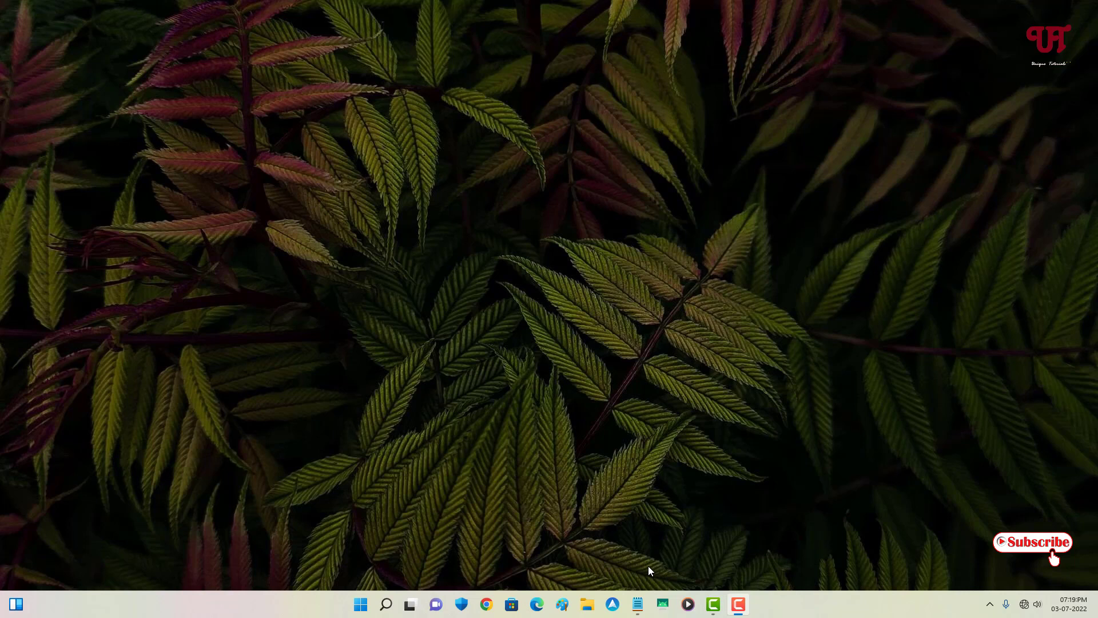
# Select 'hello everyone' in Notepad to check the blue highlight, then discard the note unsaved.
pyautogui.click(641, 599)
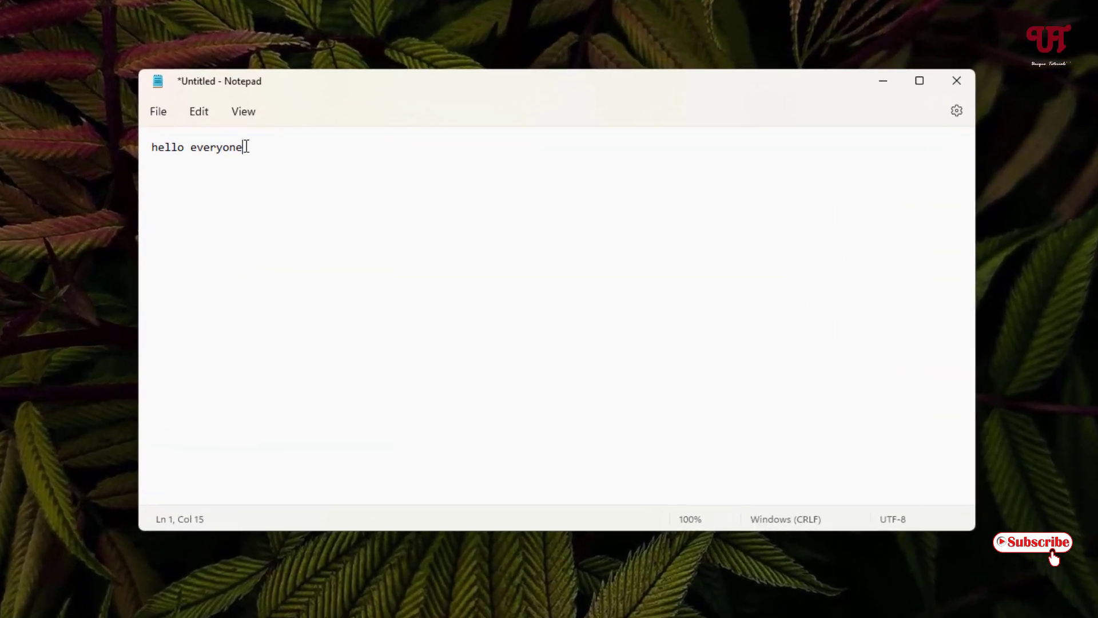
pyautogui.moveTo(343, 165); pyautogui.dragTo(270, 163)
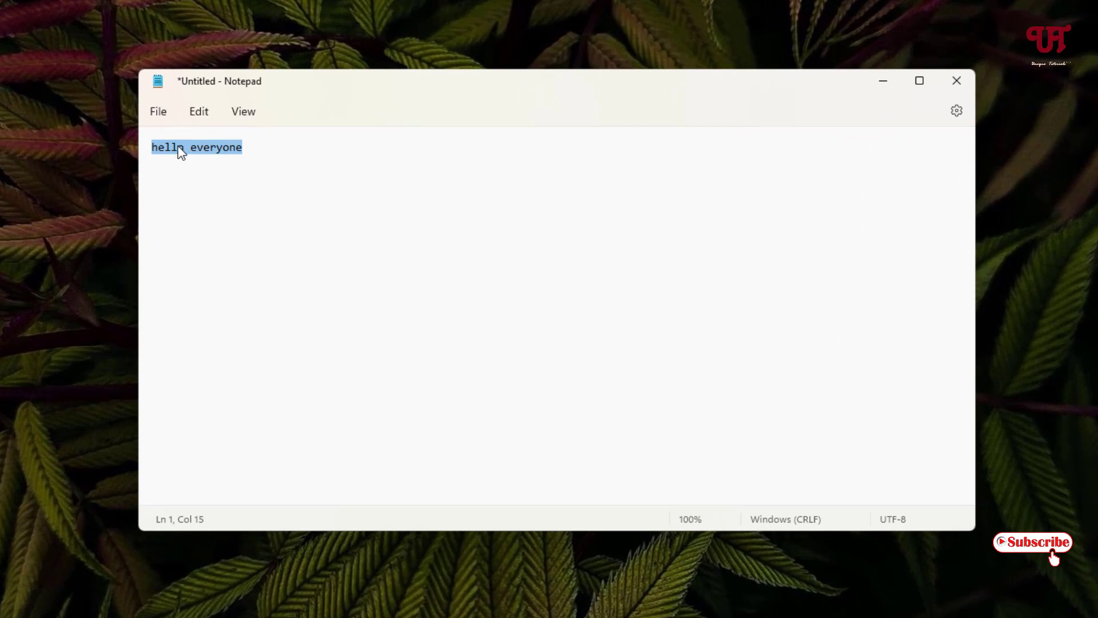
pyautogui.click(956, 81)
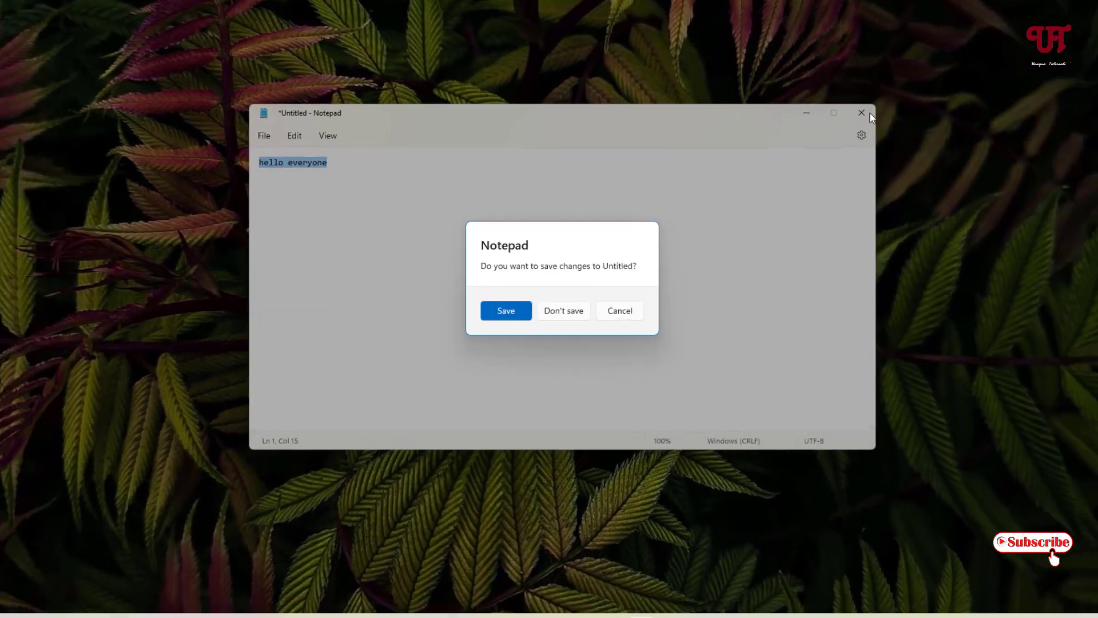
pyautogui.click(583, 310)
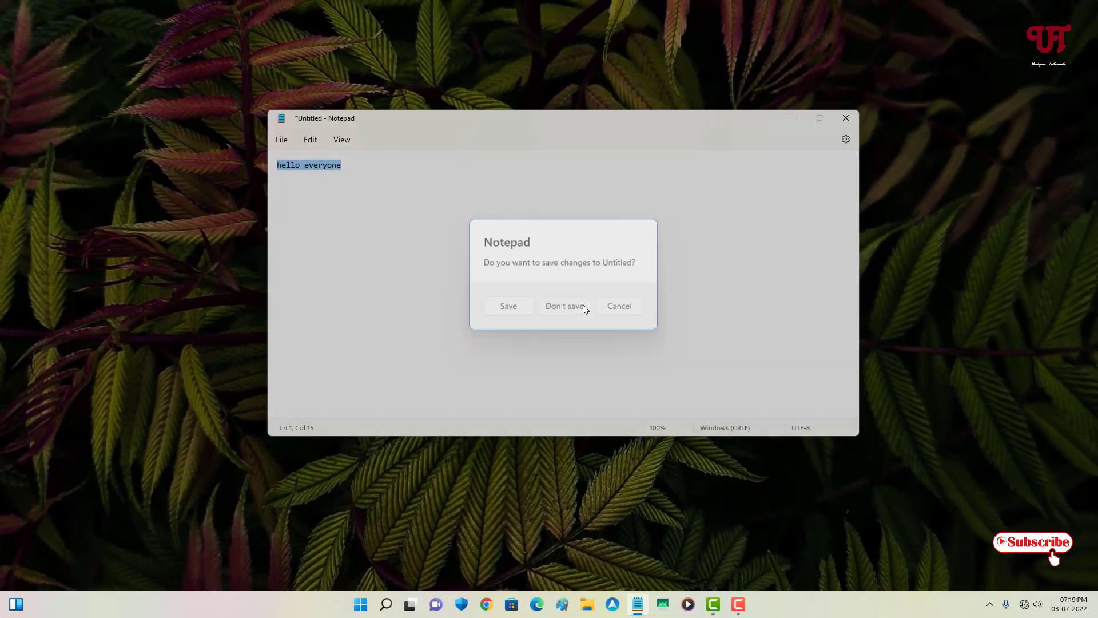
pyautogui.click(586, 604)
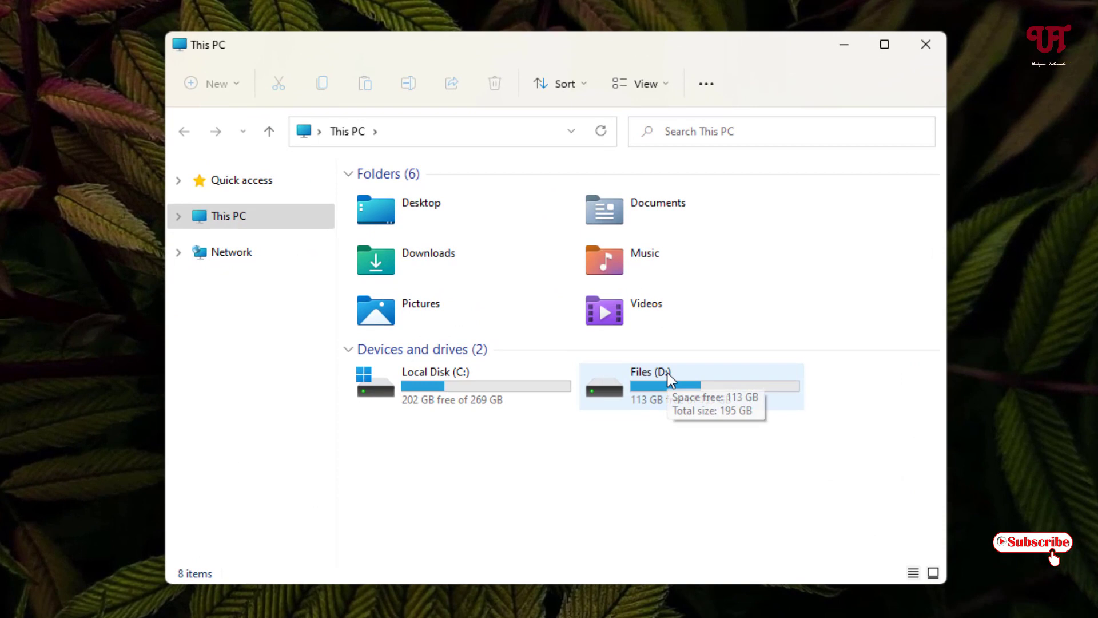
# Highlight 'Files' in the Files (D:) rename box, cancel the rename, and close This PC.
pyautogui.click(656, 354)
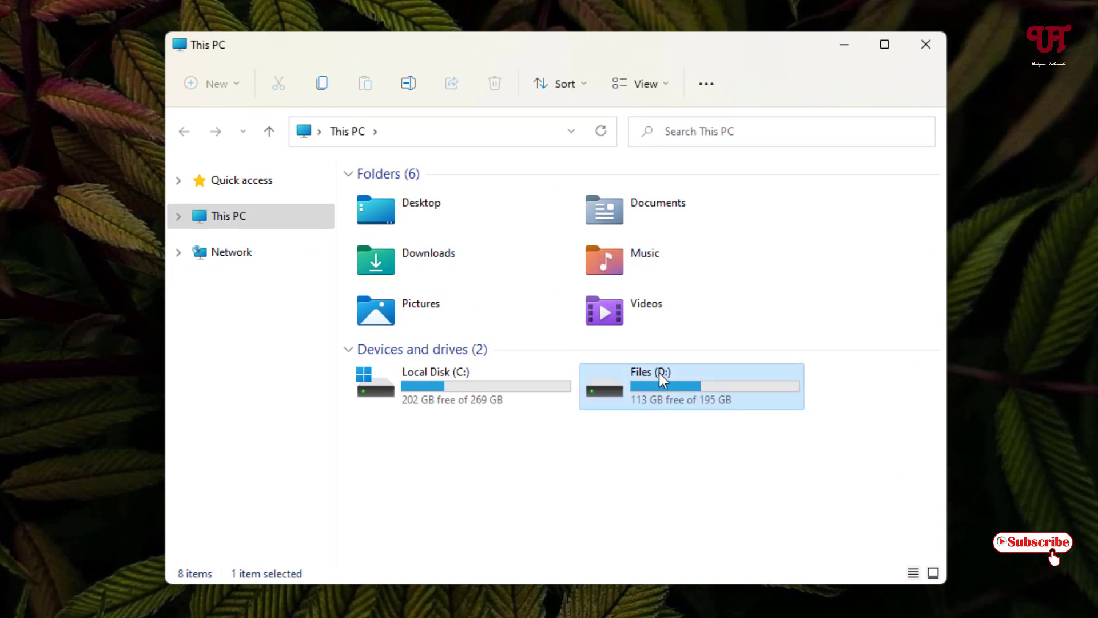
pyautogui.click(659, 373)
pyautogui.click(714, 372)
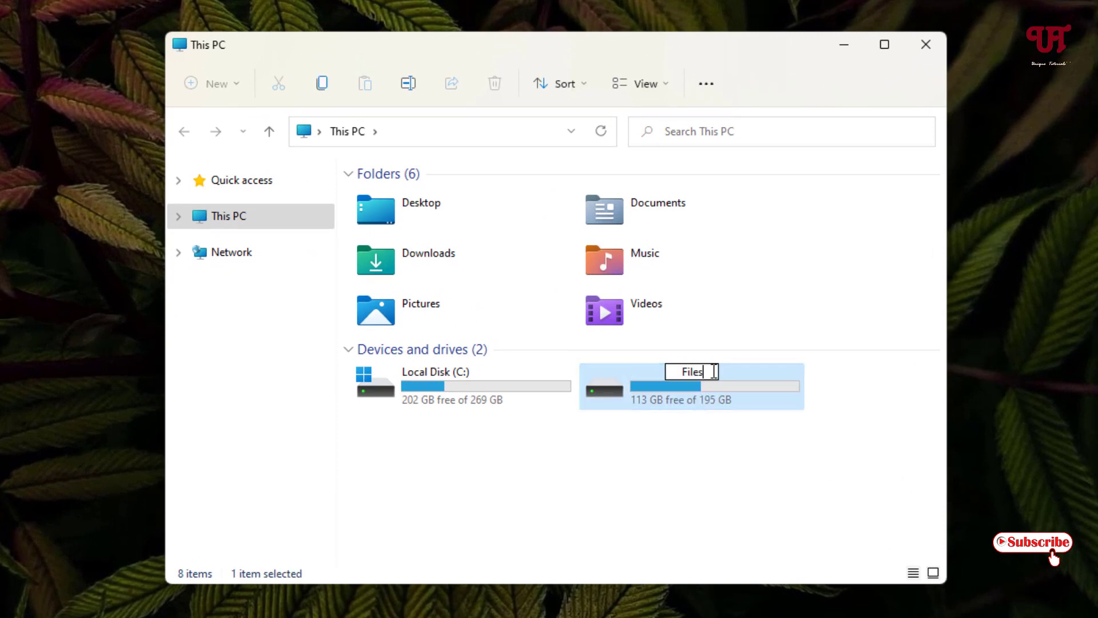
pyautogui.moveTo(704, 372); pyautogui.dragTo(673, 372)
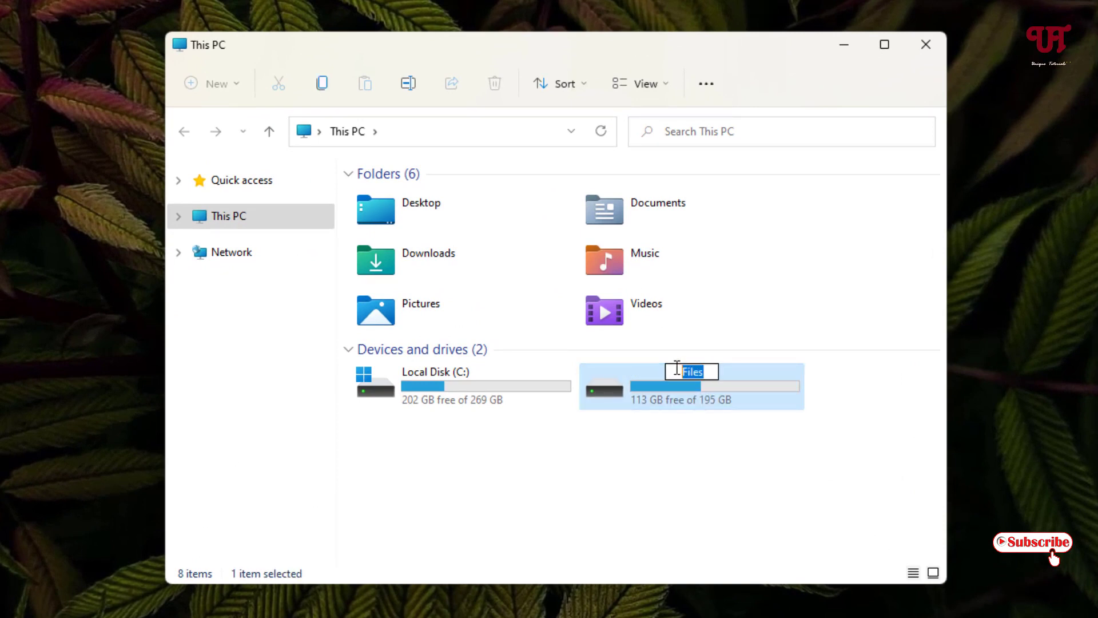
pyautogui.click(735, 479)
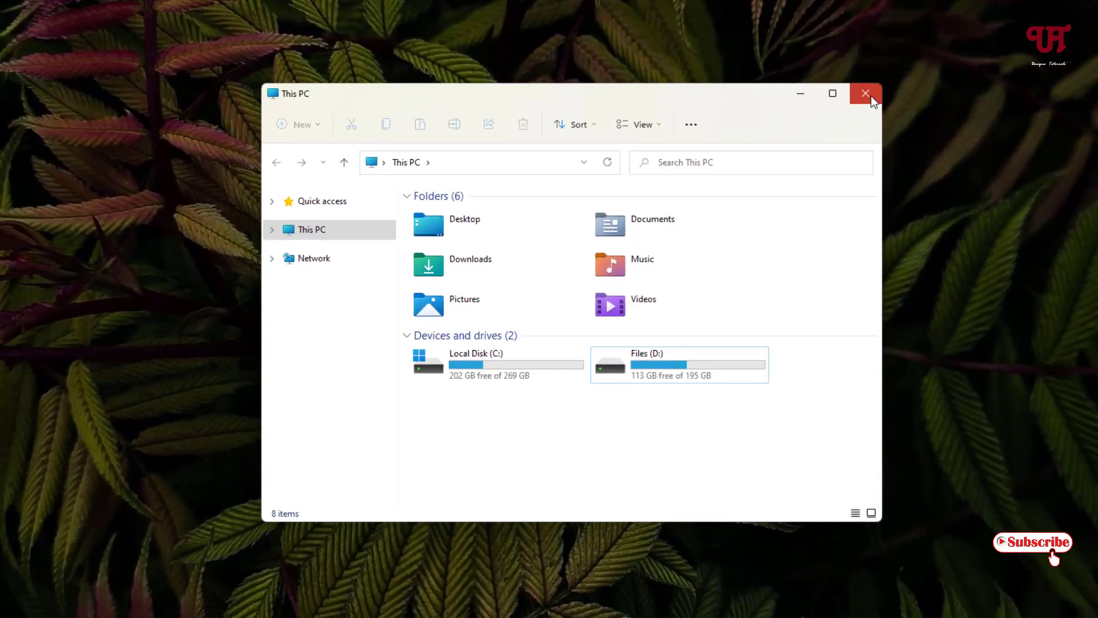
pyautogui.click(927, 45)
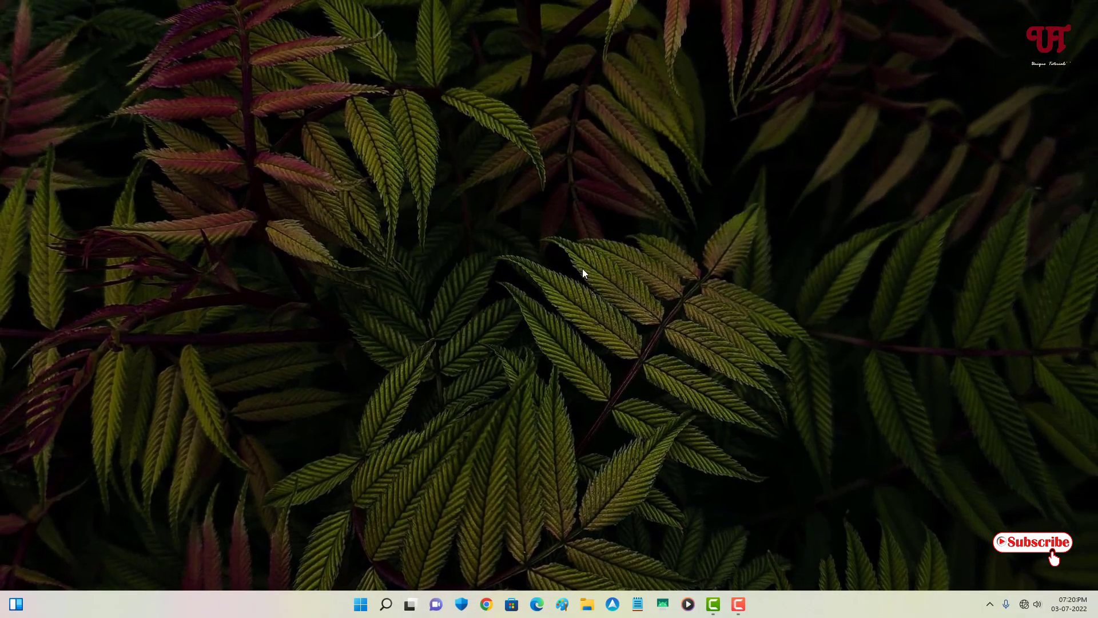